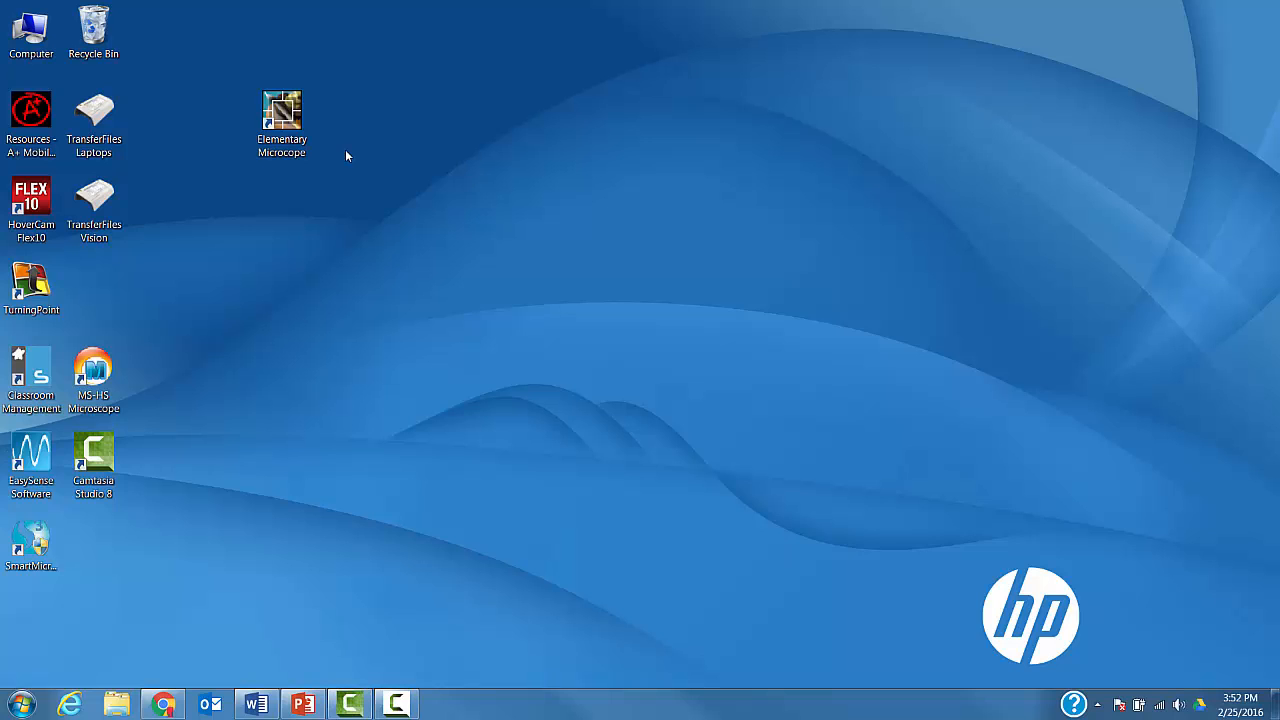
Launch the Elementary Microscope program, capture a still of the live specimen and open it for editing
{"action": "double_click", "coordinate": [282, 112]}
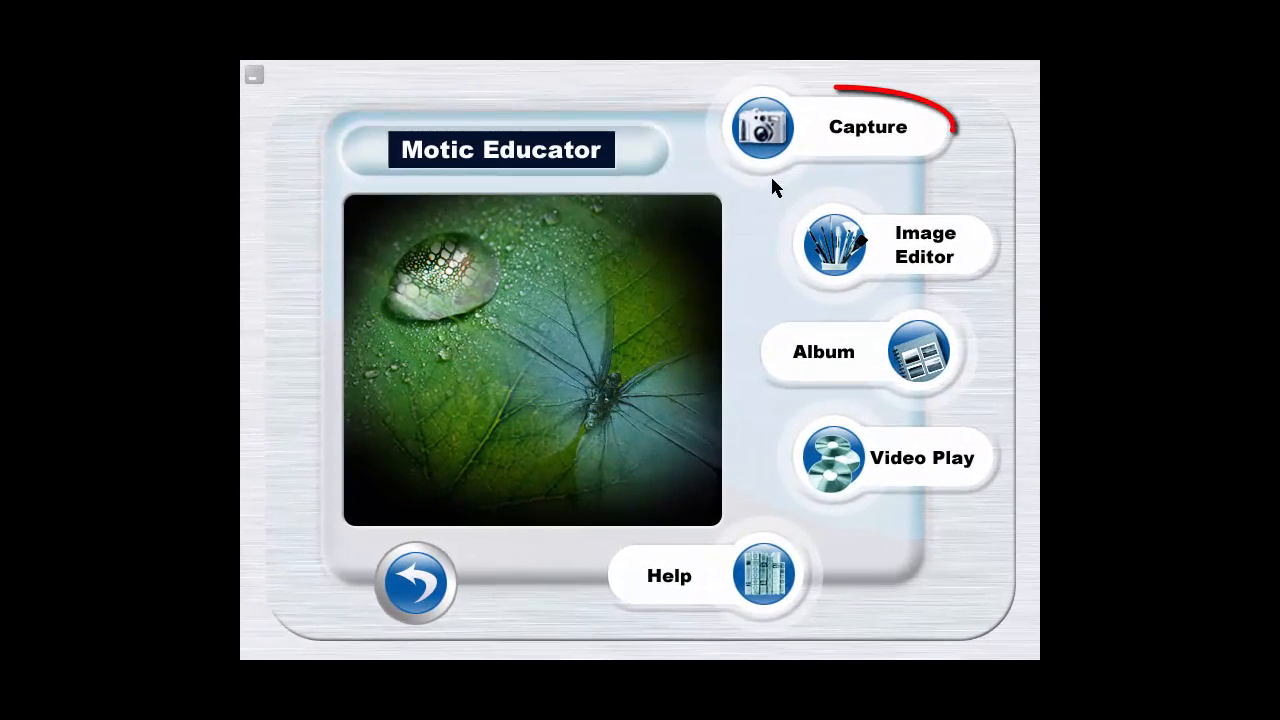
{"action": "left_click", "coordinate": [771, 137]}
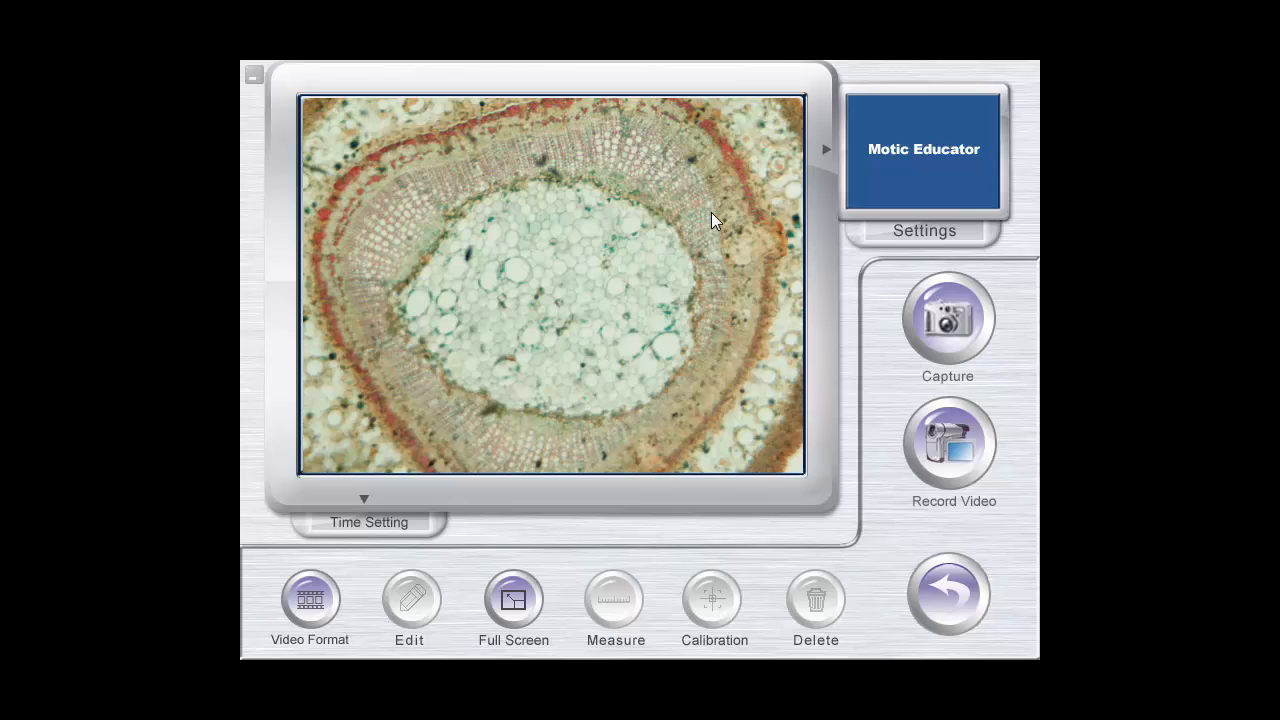
{"action": "left_click", "coordinate": [963, 320]}
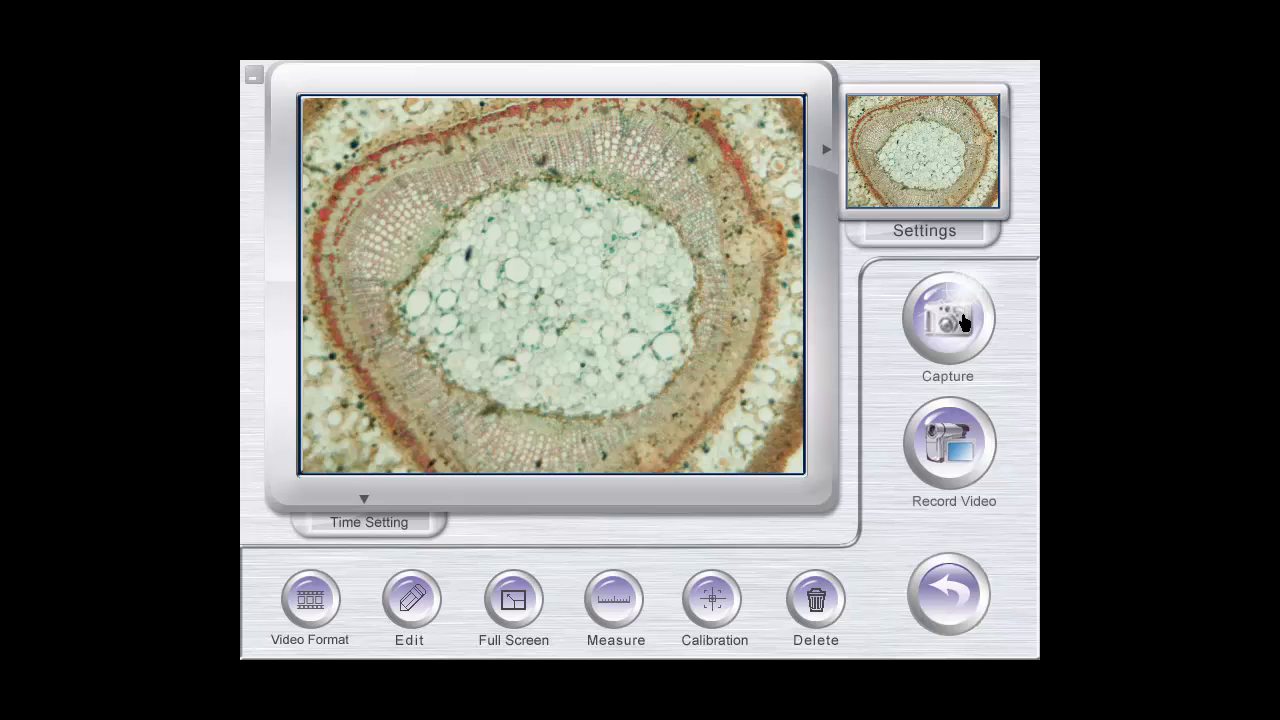
{"action": "left_click", "coordinate": [422, 616]}
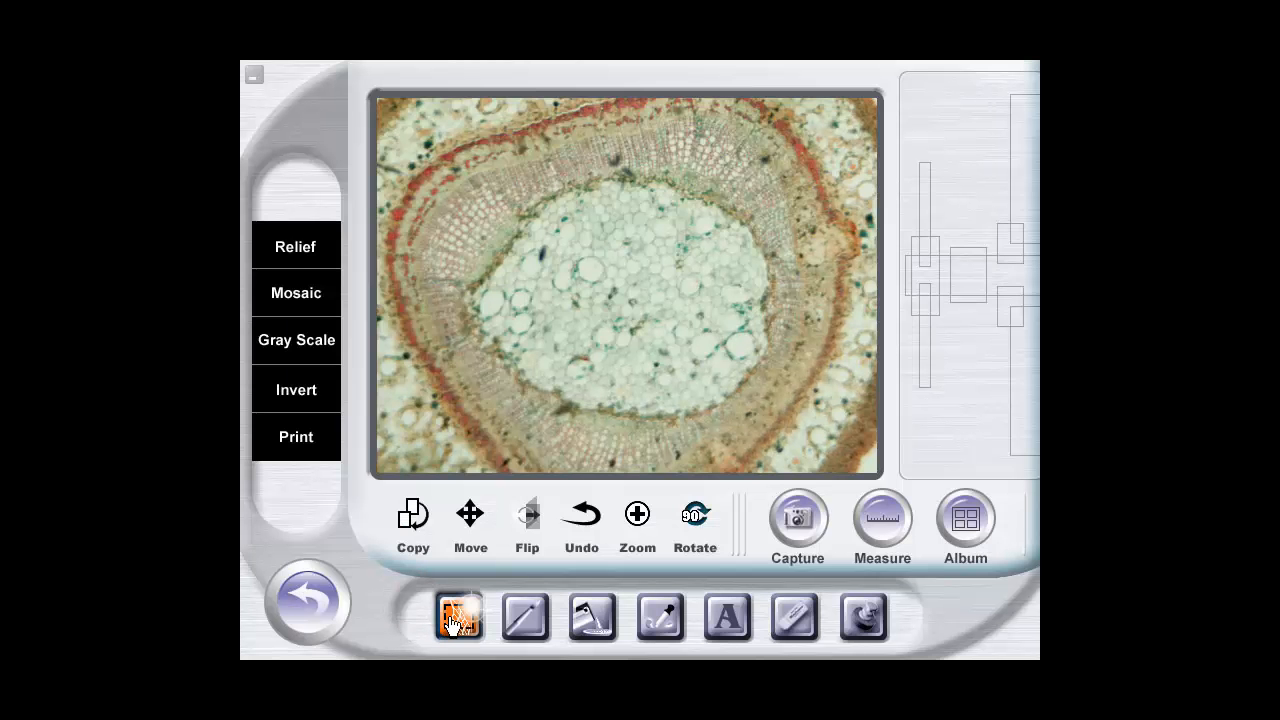
Move a rectangular selection from the lower-left part of the specimen's pale centre up and to the right, and undo the move
{"action": "left_click", "coordinate": [456, 632]}
{"action": "left_click", "coordinate": [458, 618]}
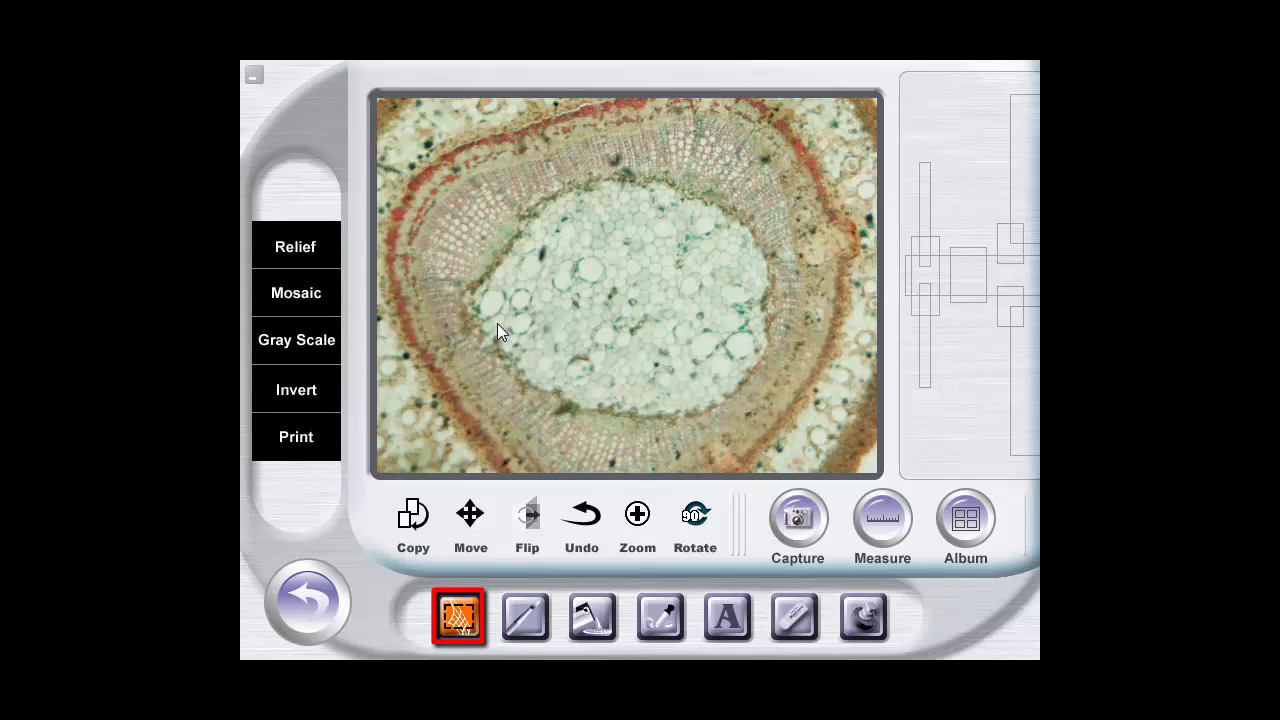
{"action": "left_click_drag", "start_coordinate": [491, 307], "coordinate": [650, 423]}
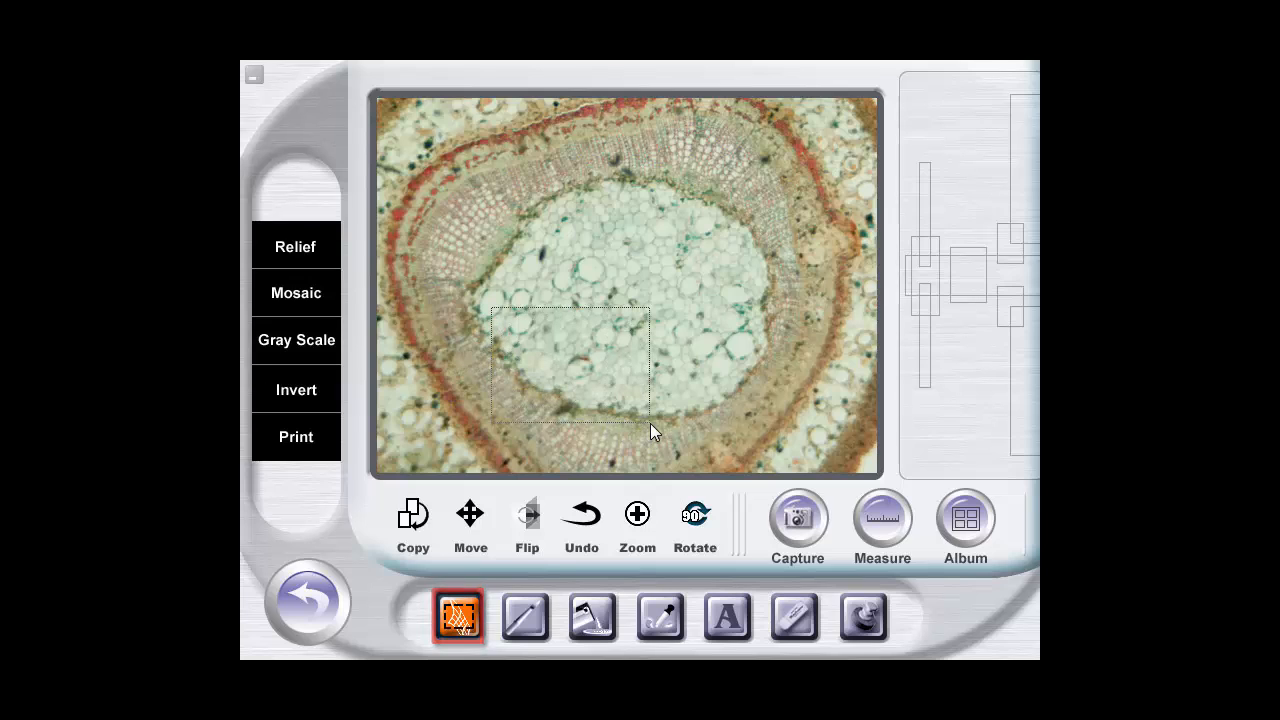
{"action": "left_click", "coordinate": [473, 515]}
{"action": "left_click_drag", "start_coordinate": [574, 364], "coordinate": [661, 309]}
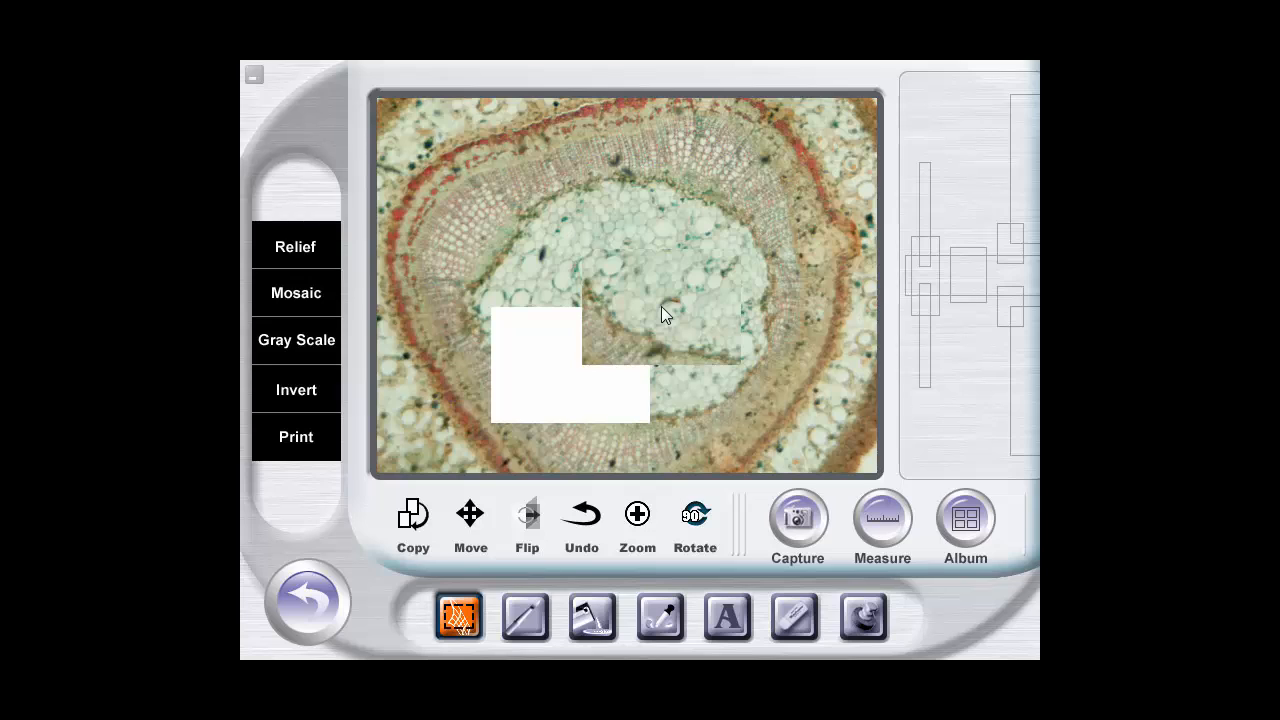
{"action": "left_click", "coordinate": [590, 518]}
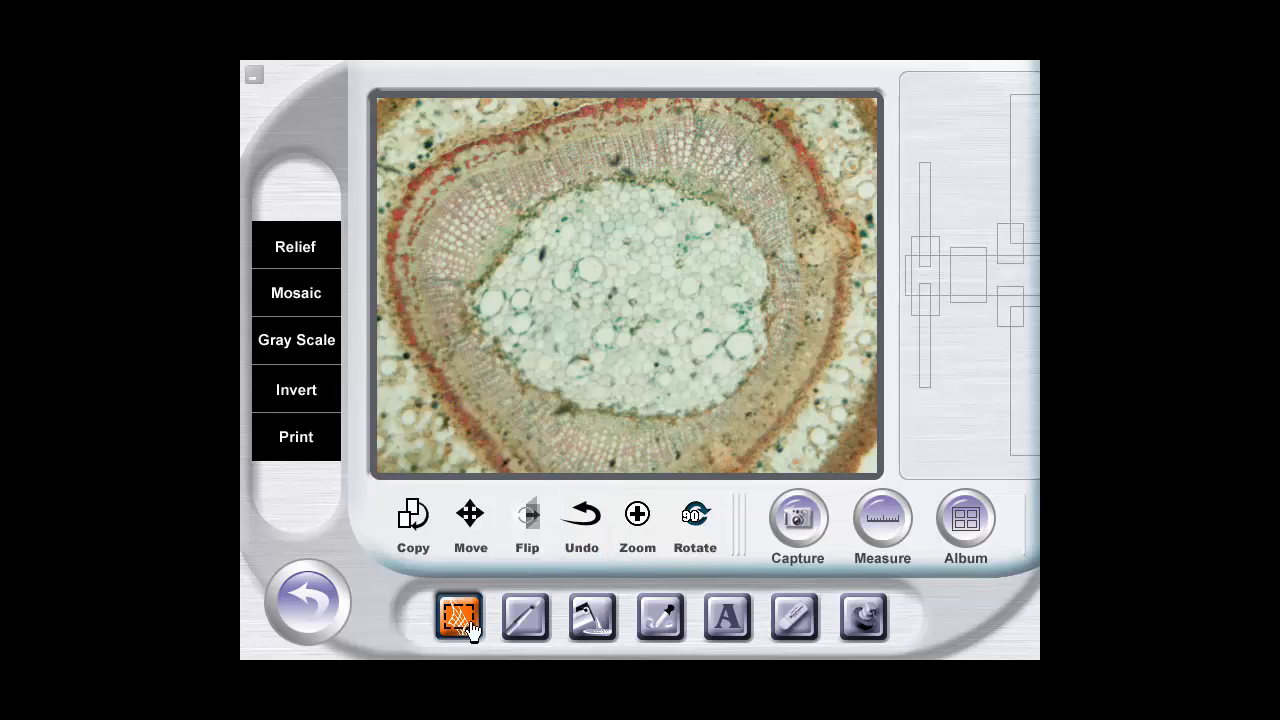
Flip a rectangular selection covering most of the specimen's pale centre, and undo the flip
{"action": "left_click_drag", "start_coordinate": [513, 259], "coordinate": [711, 395]}
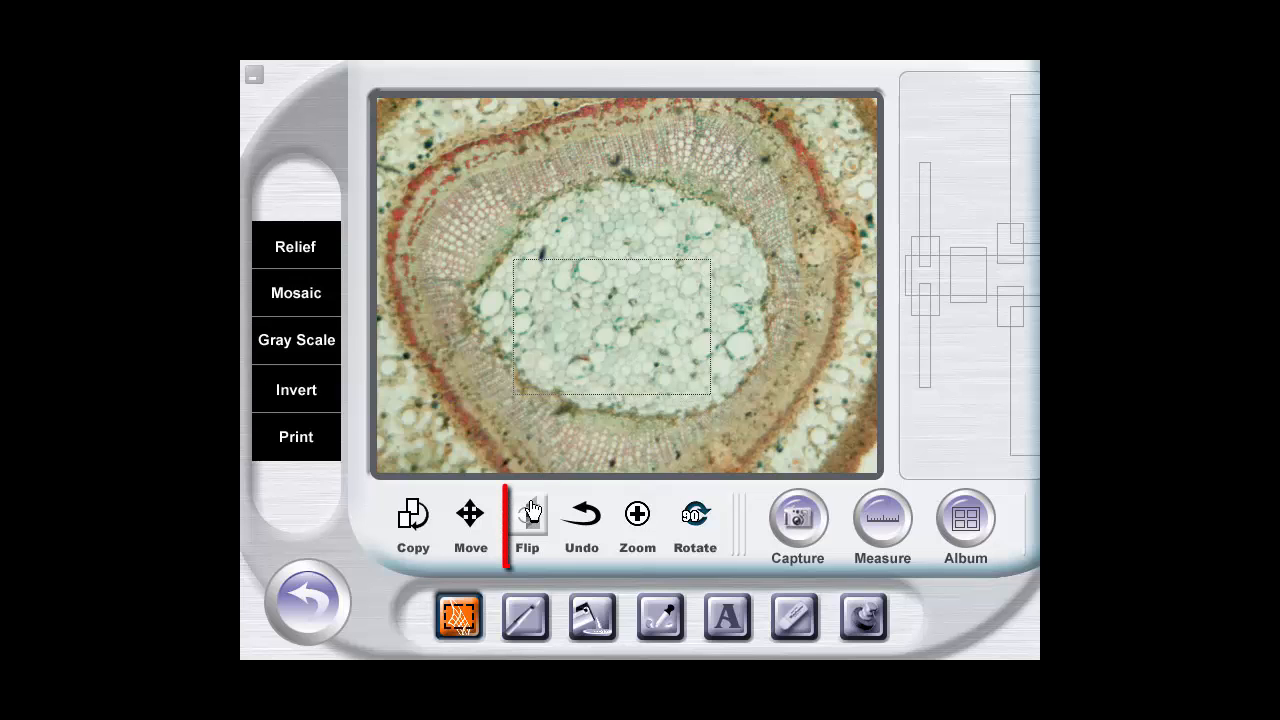
{"action": "left_click", "coordinate": [530, 533]}
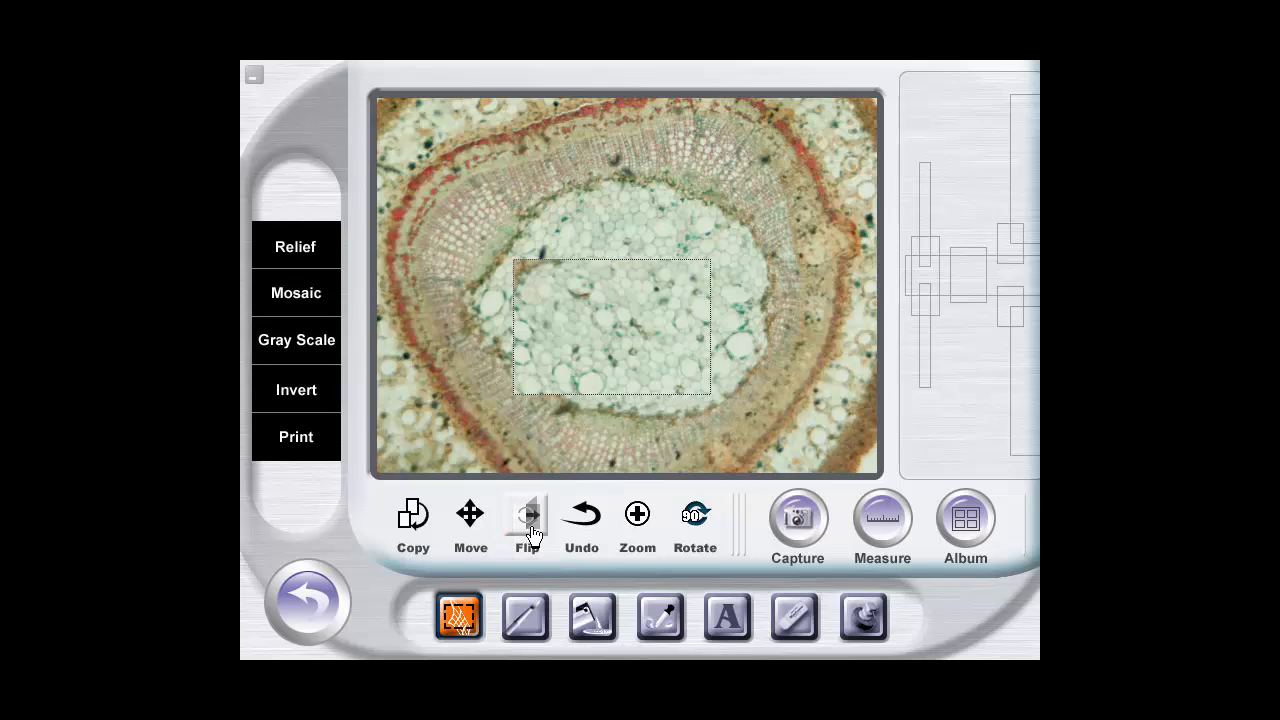
{"action": "left_click", "coordinate": [583, 517]}
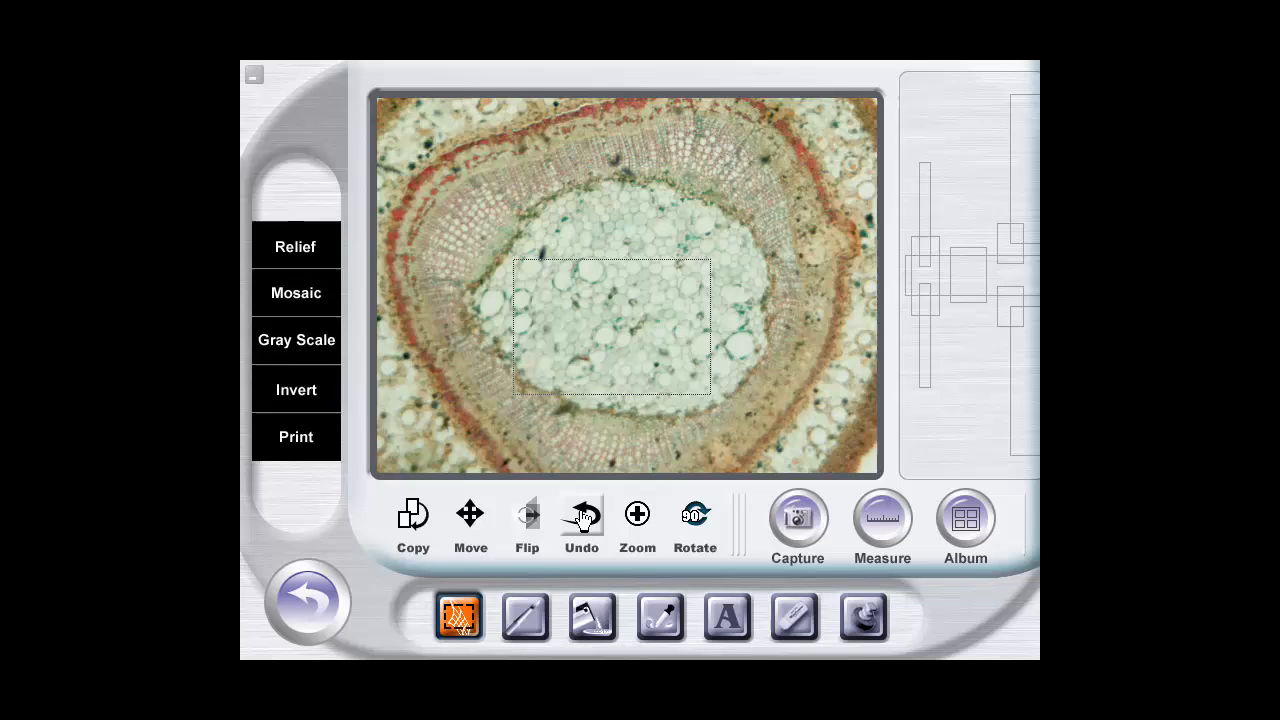
View the image enlarged, return to the editor, rotate the image 90 degrees and undo the rotation
{"action": "left_click", "coordinate": [638, 518]}
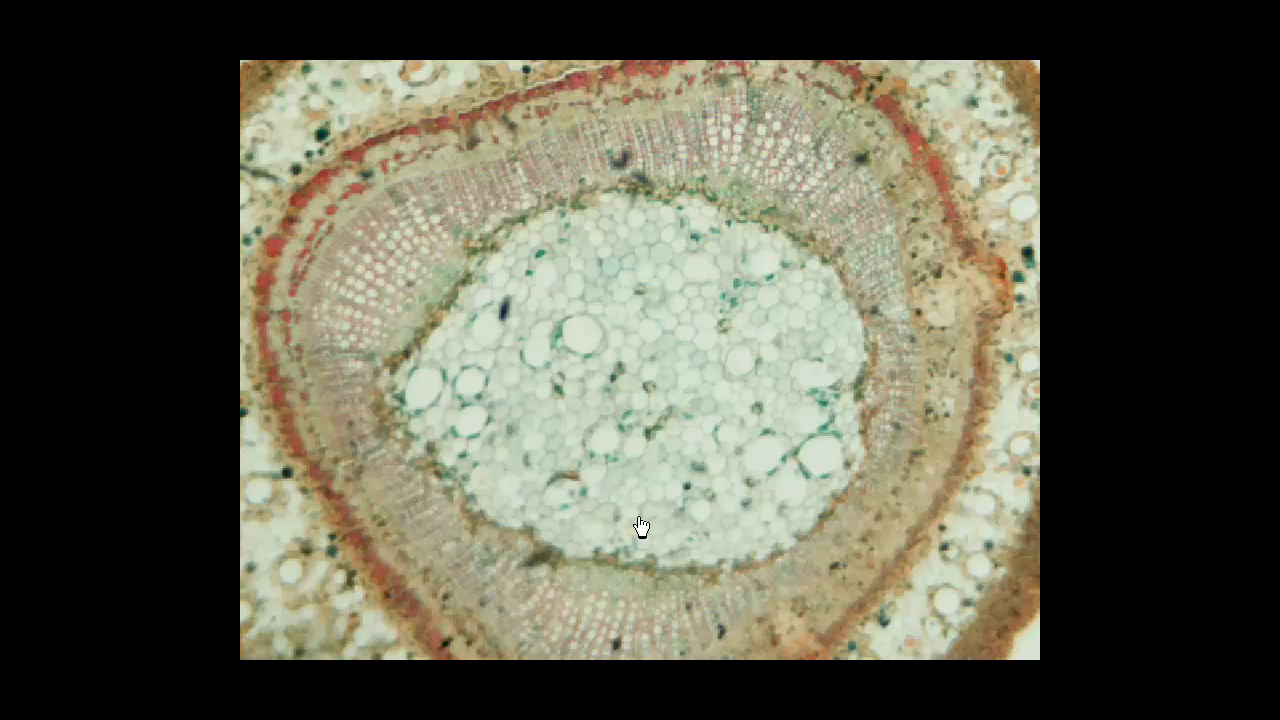
{"action": "left_click", "coordinate": [641, 527]}
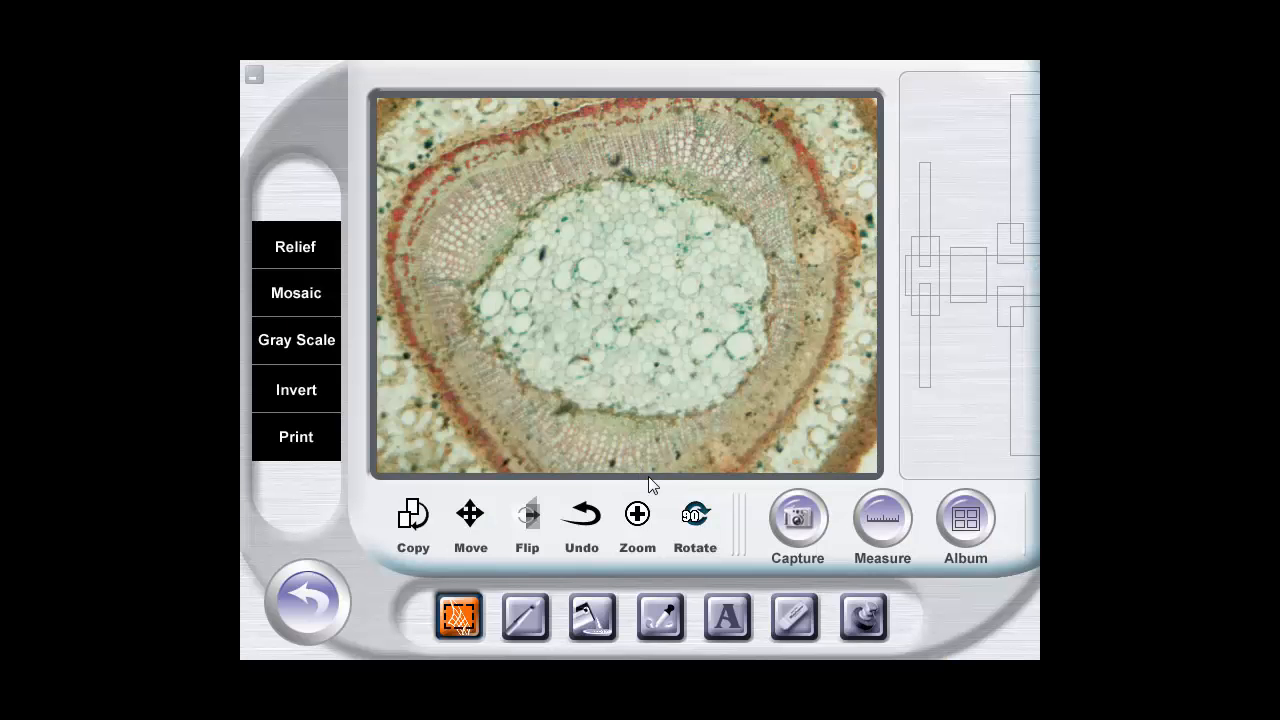
{"action": "left_click", "coordinate": [700, 515]}
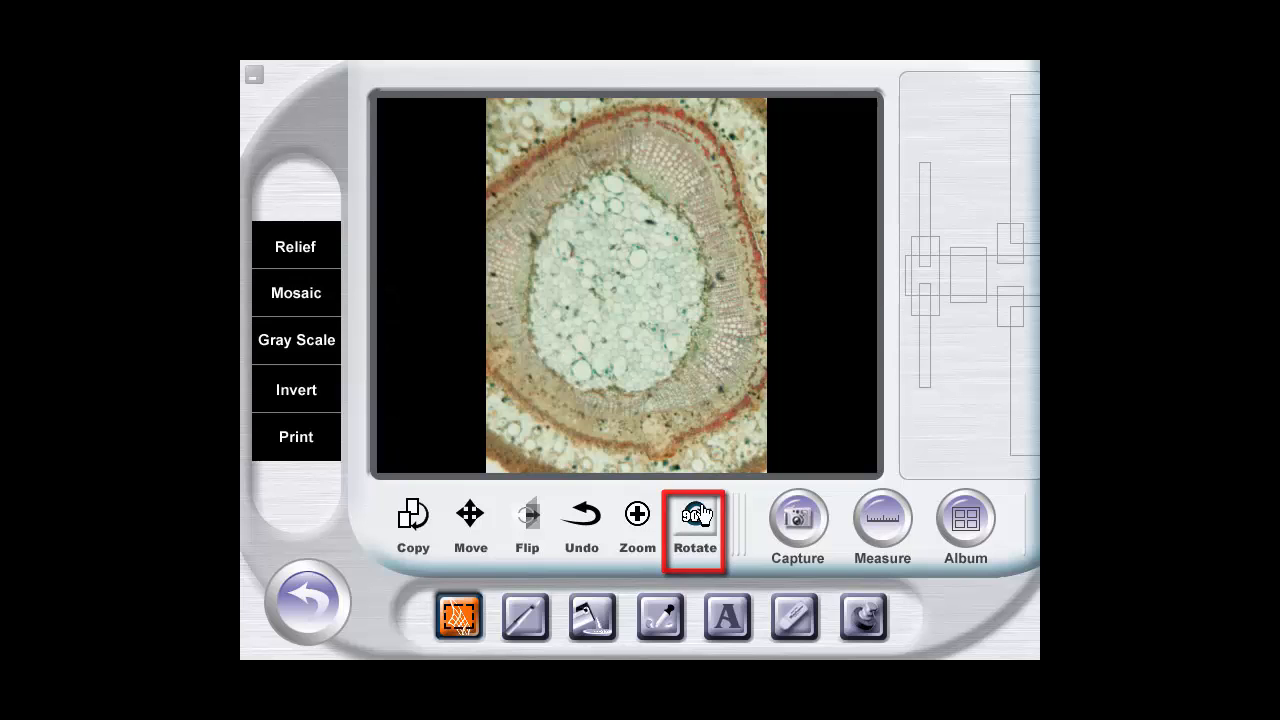
{"action": "left_click", "coordinate": [584, 515]}
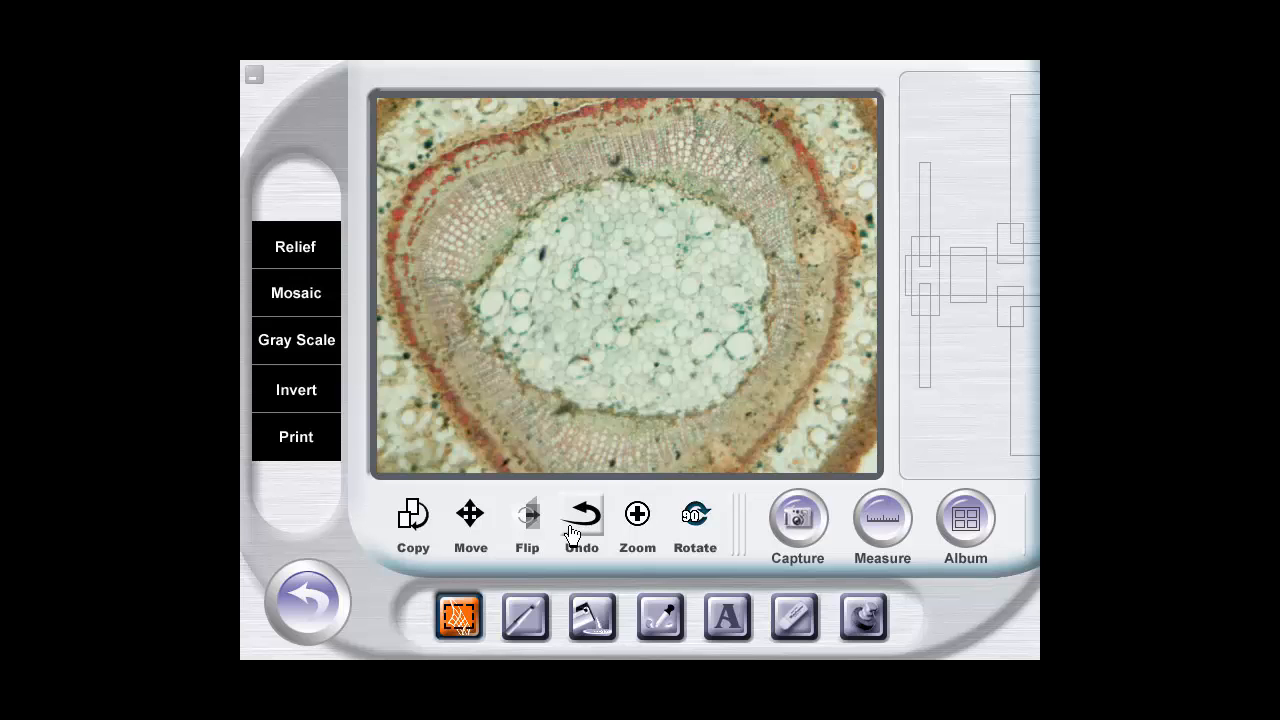
Paint a diagonal blue stroke across the specimen's centre with the second-largest round brush, and undo the stroke
{"action": "left_click", "coordinate": [528, 628]}
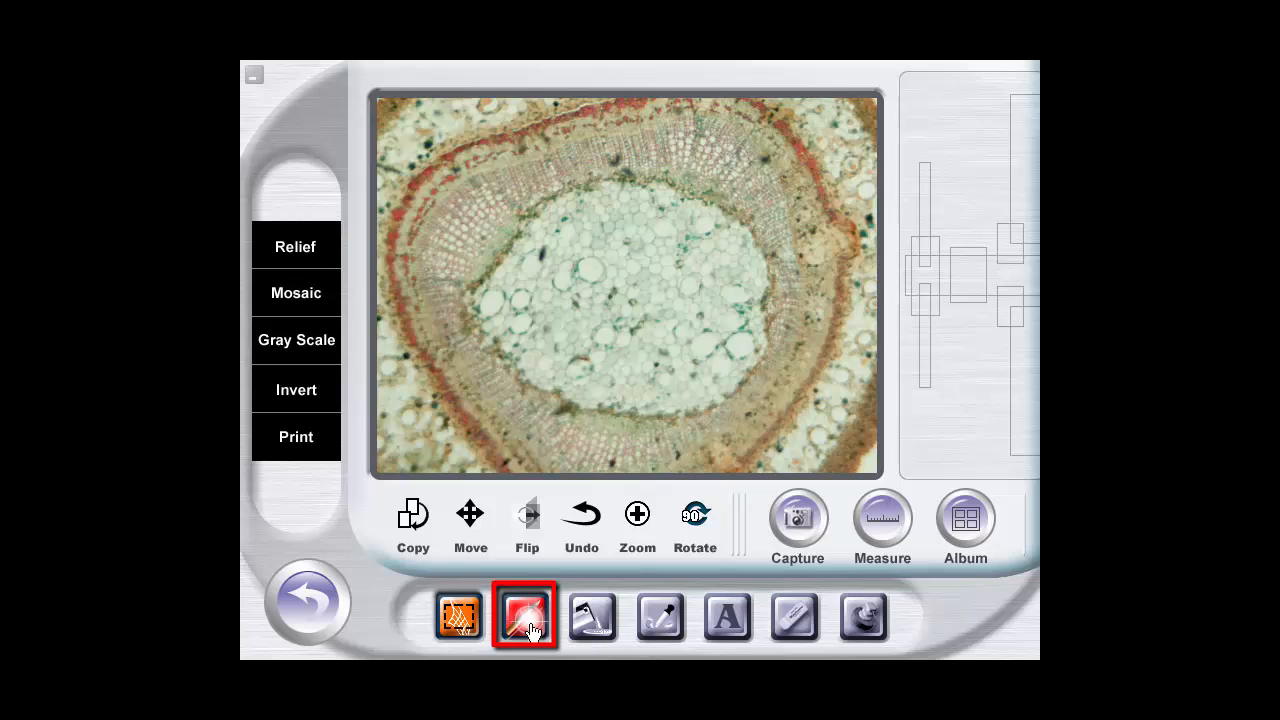
{"action": "left_click", "coordinate": [528, 628]}
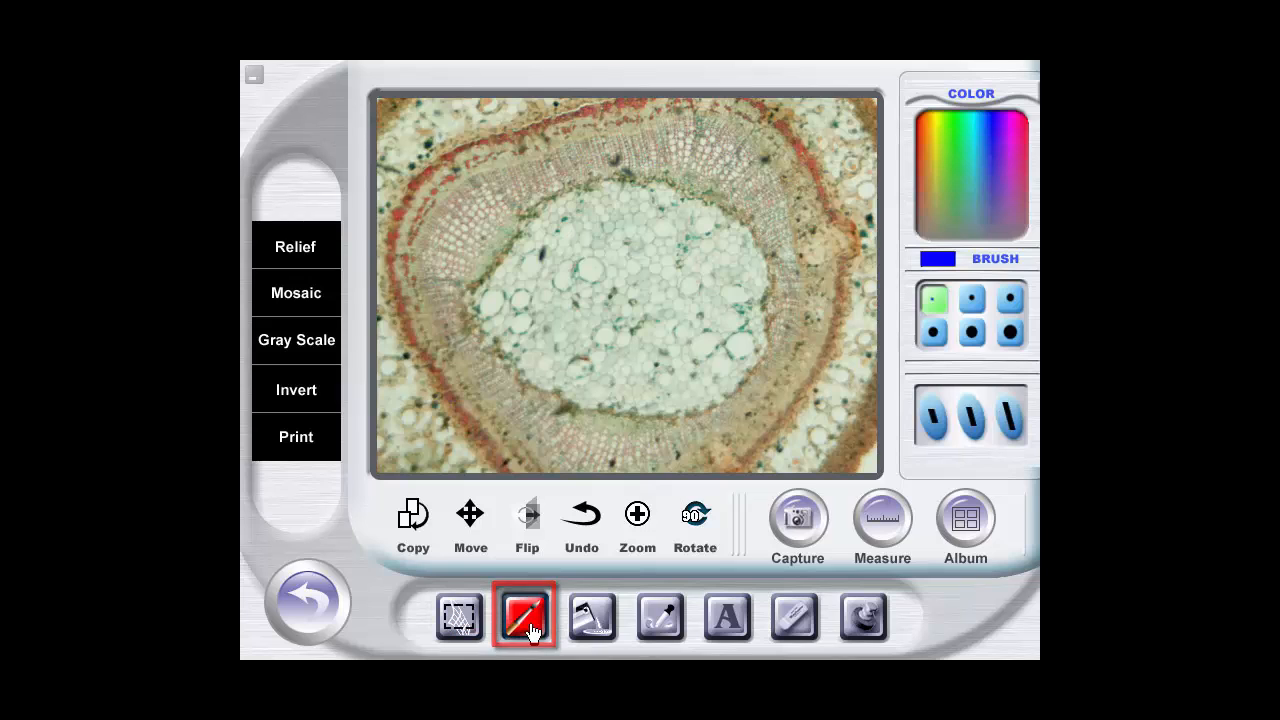
{"action": "left_click", "coordinate": [960, 172]}
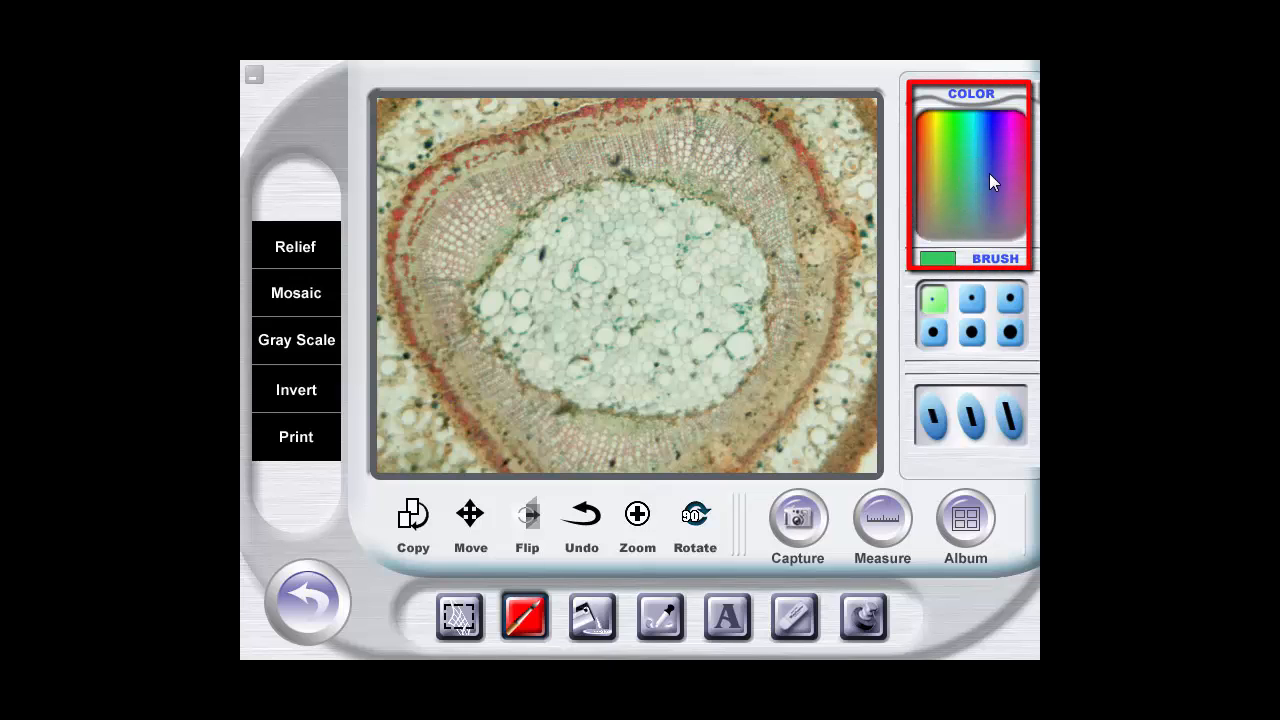
{"action": "left_click", "coordinate": [992, 158]}
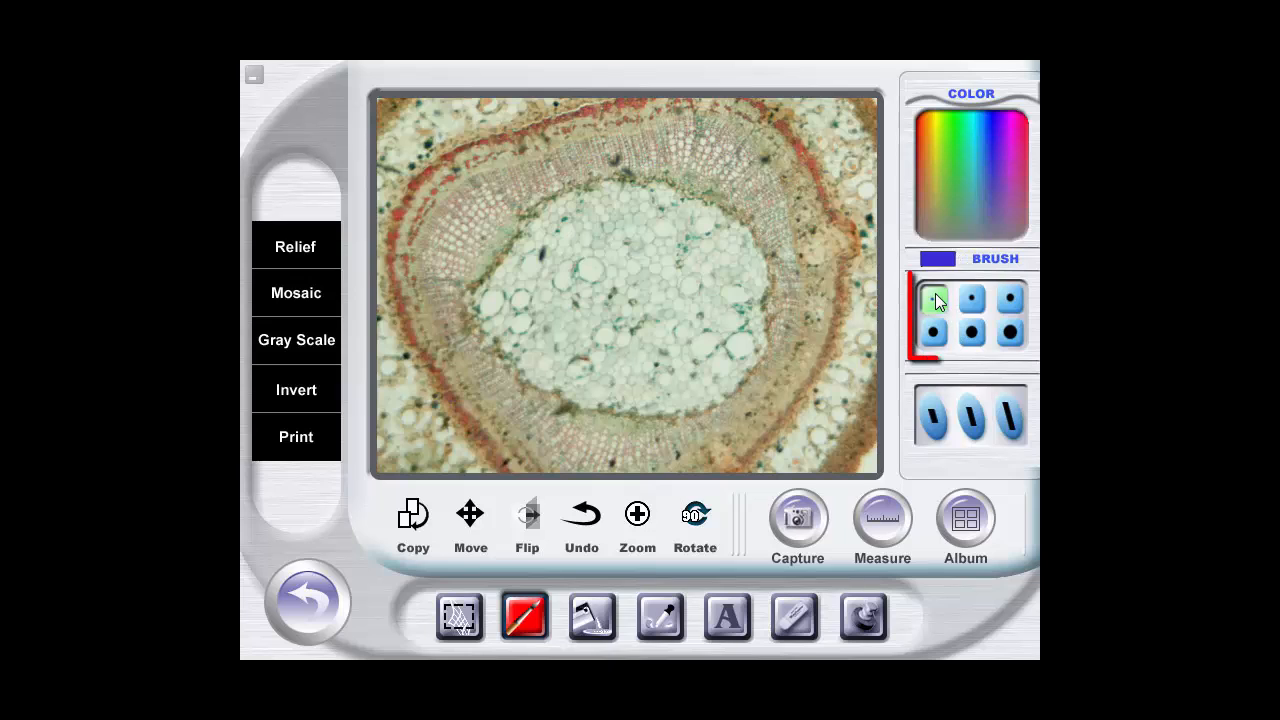
{"action": "left_click", "coordinate": [971, 334]}
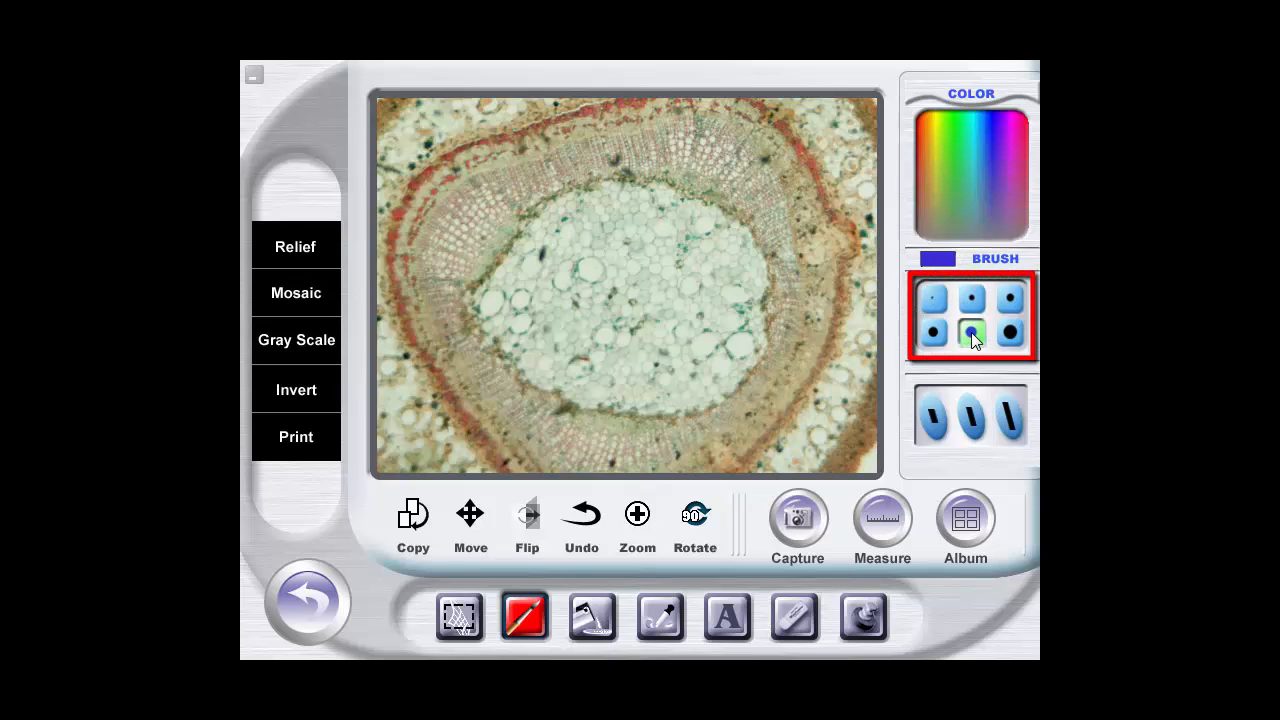
{"action": "left_click_drag", "start_coordinate": [645, 308], "coordinate": [740, 368]}
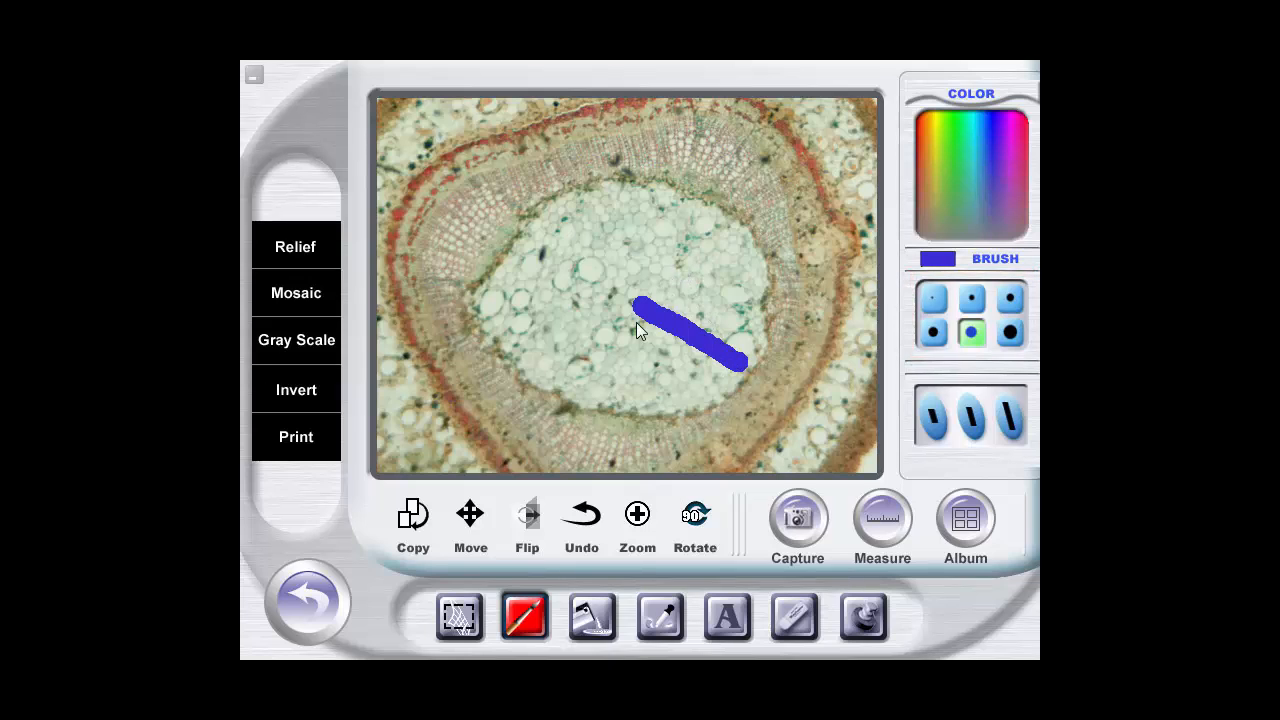
{"action": "left_click", "coordinate": [581, 515]}
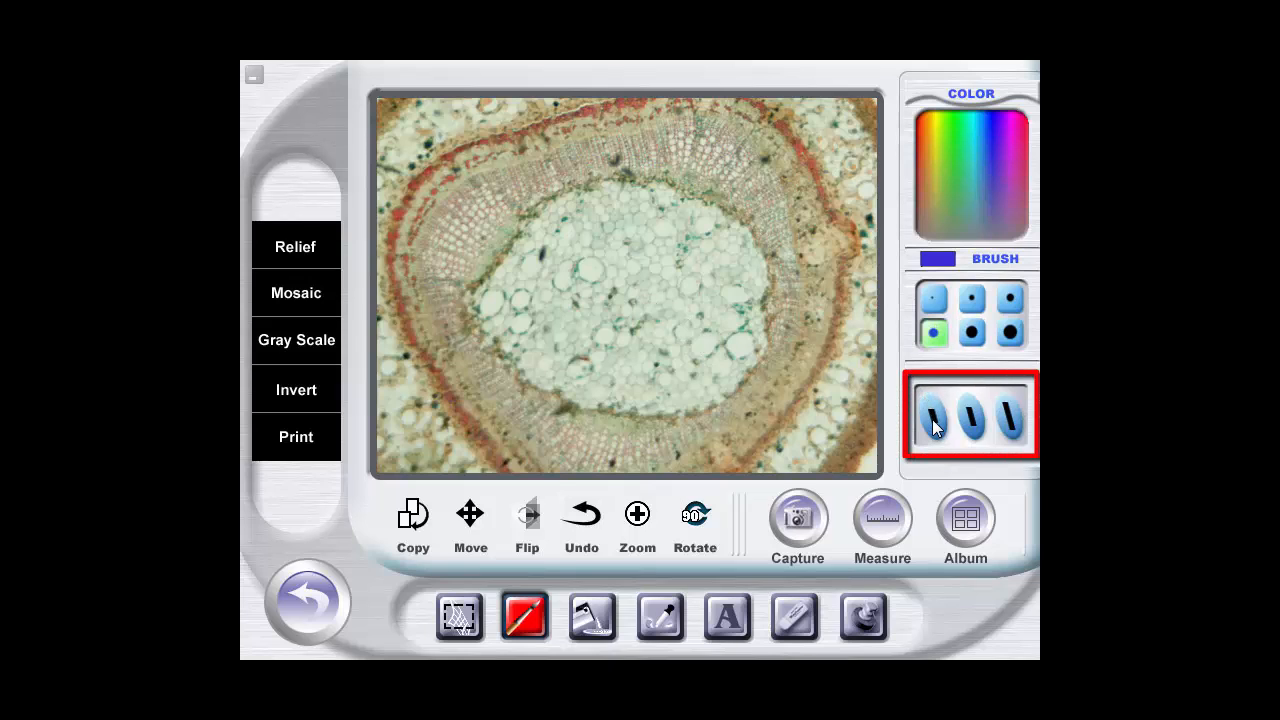
Draw an L-shaped blue stroke on the specimen's centre with the smallest slanted brush, and undo it
{"action": "left_click", "coordinate": [932, 419]}
{"action": "mouse_move", "coordinate": [671, 284]}
{"action": "left_mouse_down"}
{"action": "mouse_move", "coordinate": [669, 357]}
{"action": "mouse_move", "coordinate": [753, 374]}
{"action": "left_mouse_up"}
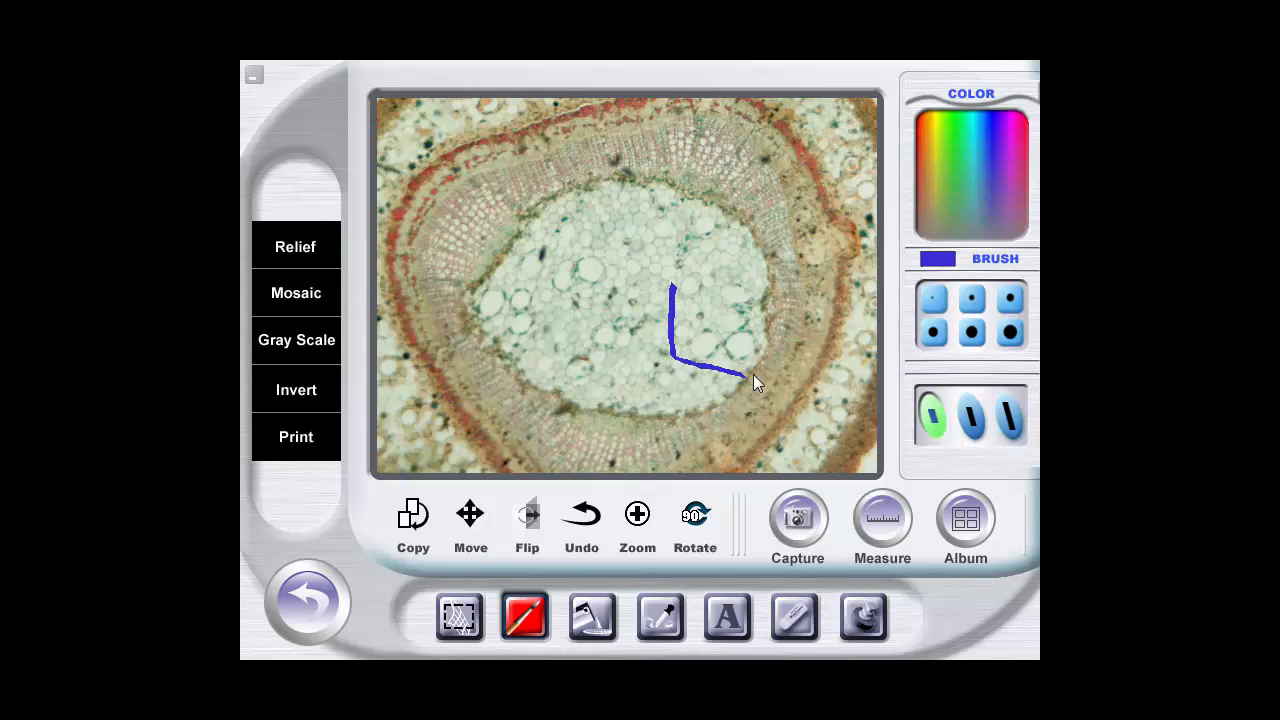
{"action": "left_click", "coordinate": [590, 518]}
Fill the tissue ring around the specimen's centre with red paint at selected range 32 and coincident result 100, and undo the fill
{"action": "left_click", "coordinate": [600, 622]}
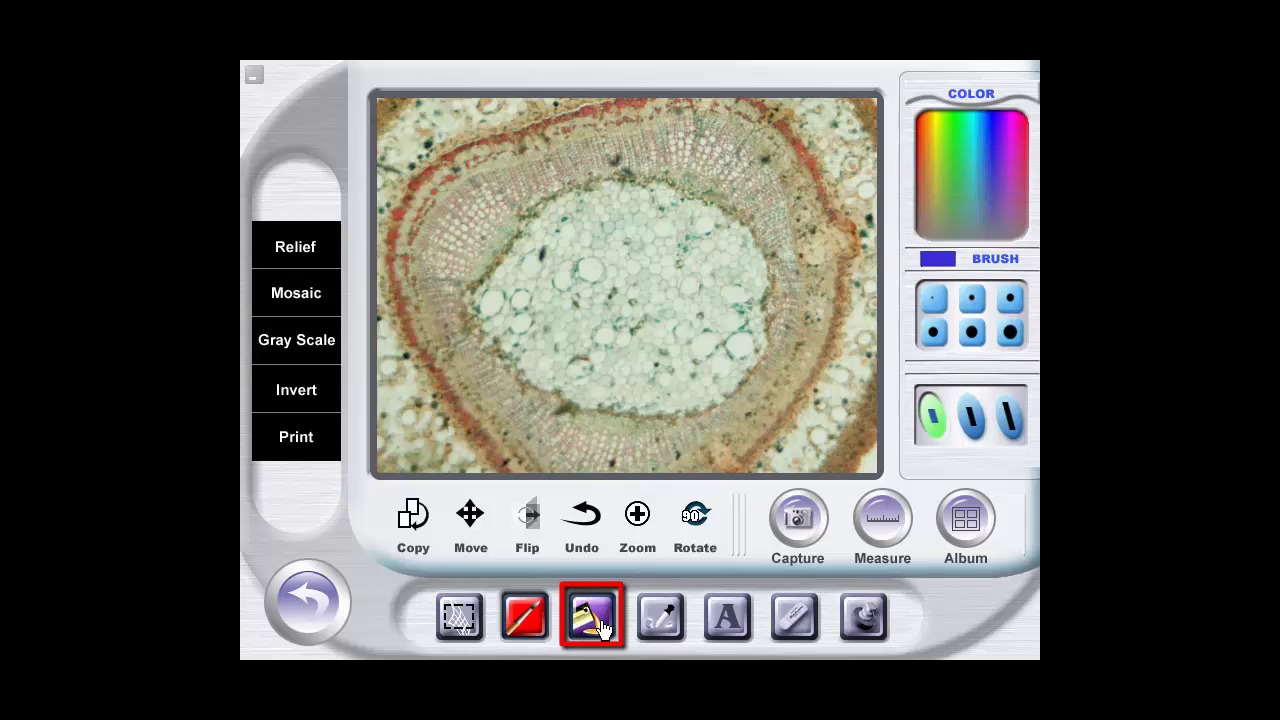
{"action": "left_click", "coordinate": [769, 325]}
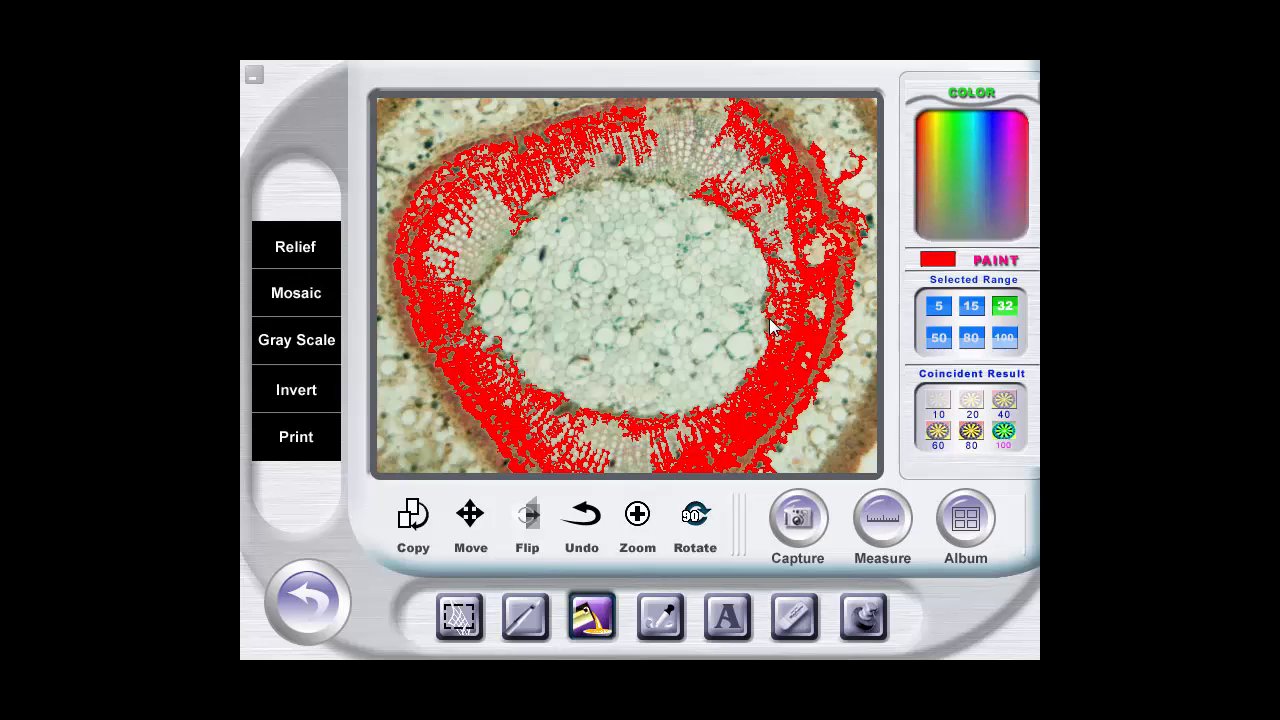
{"action": "left_click", "coordinate": [586, 515]}
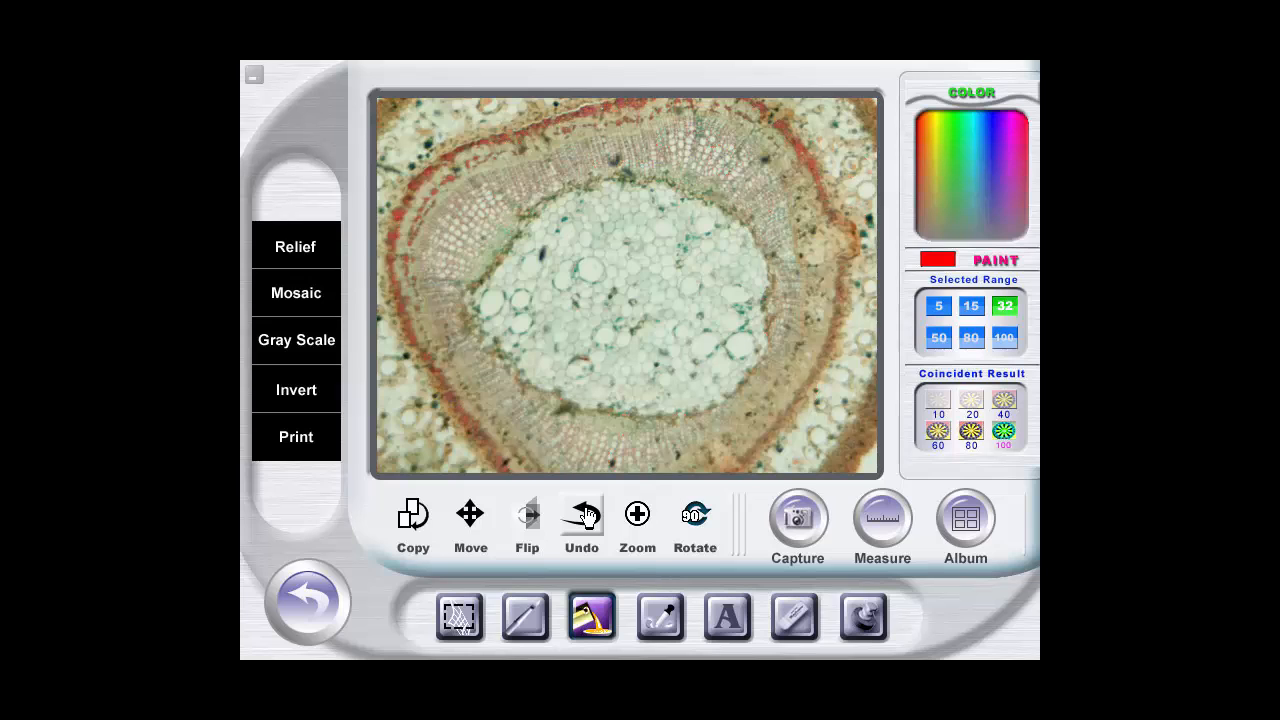
Sample a teal colour from the image and place the text "Cell" in the largest size over the lower part of the specimen's centre
{"action": "left_click", "coordinate": [659, 619]}
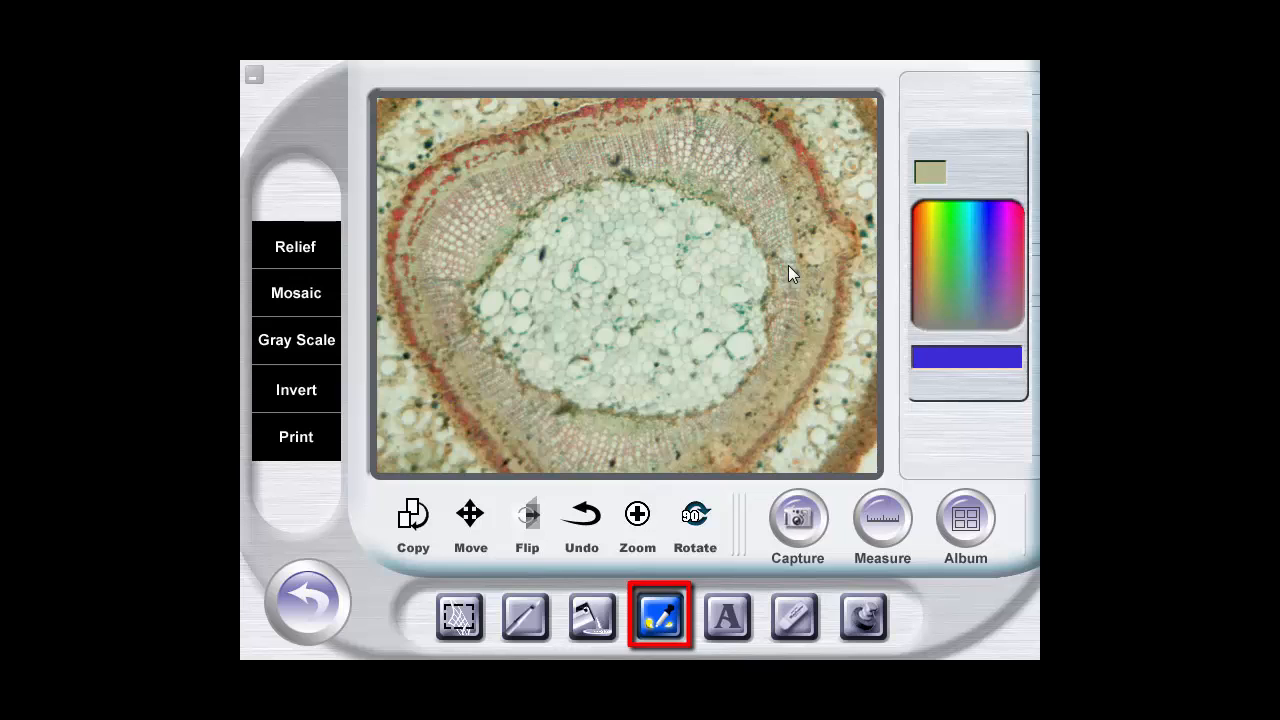
{"action": "left_click", "coordinate": [741, 320]}
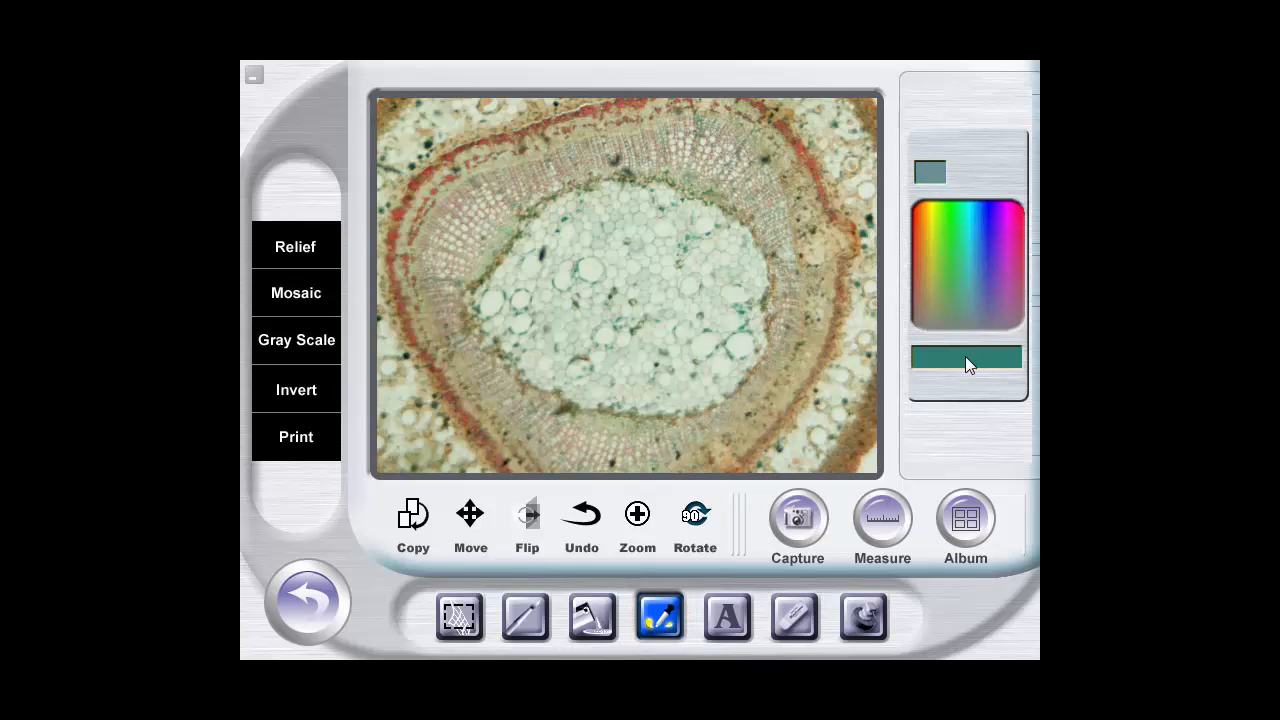
{"action": "left_click", "coordinate": [728, 618]}
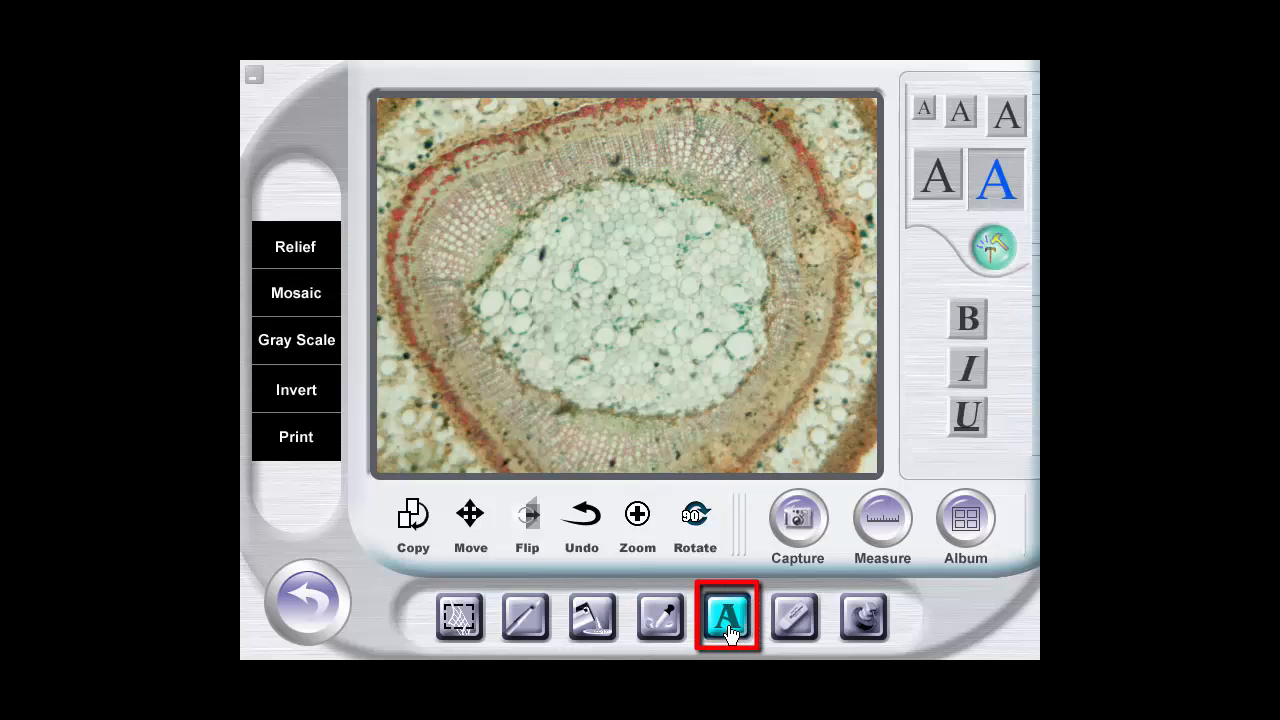
{"action": "left_click", "coordinate": [945, 186]}
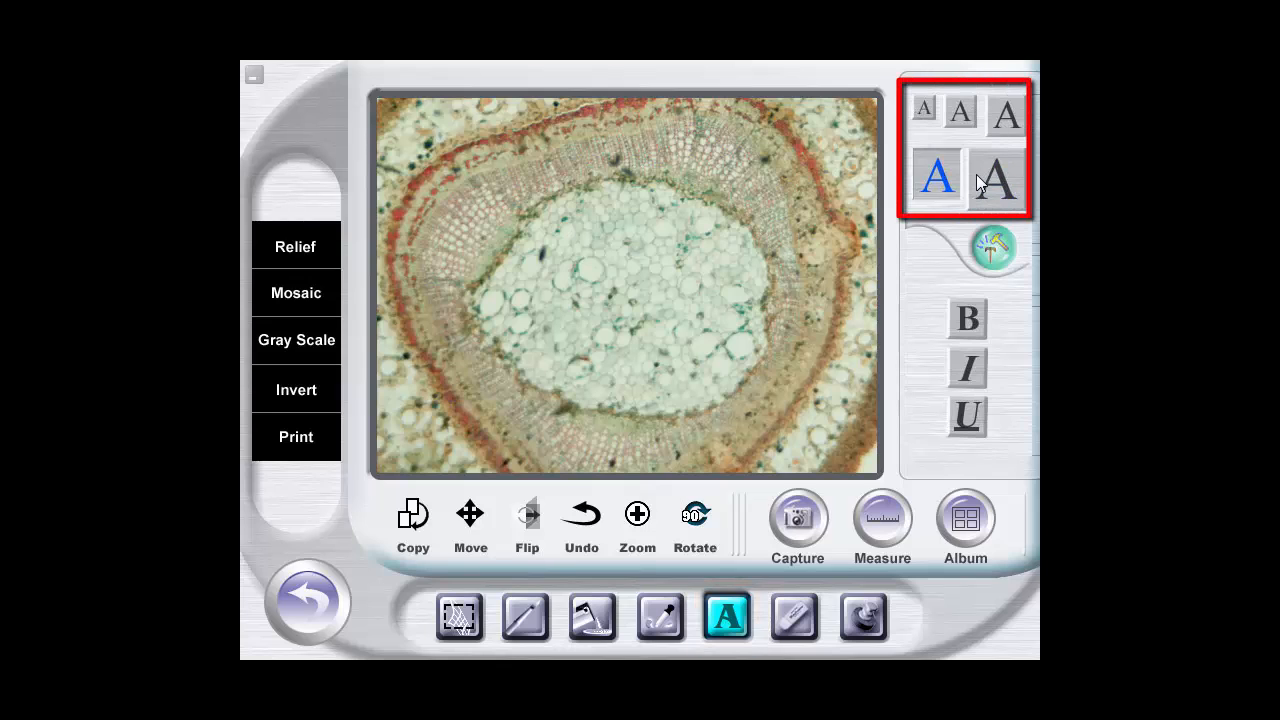
{"action": "left_click", "coordinate": [978, 180]}
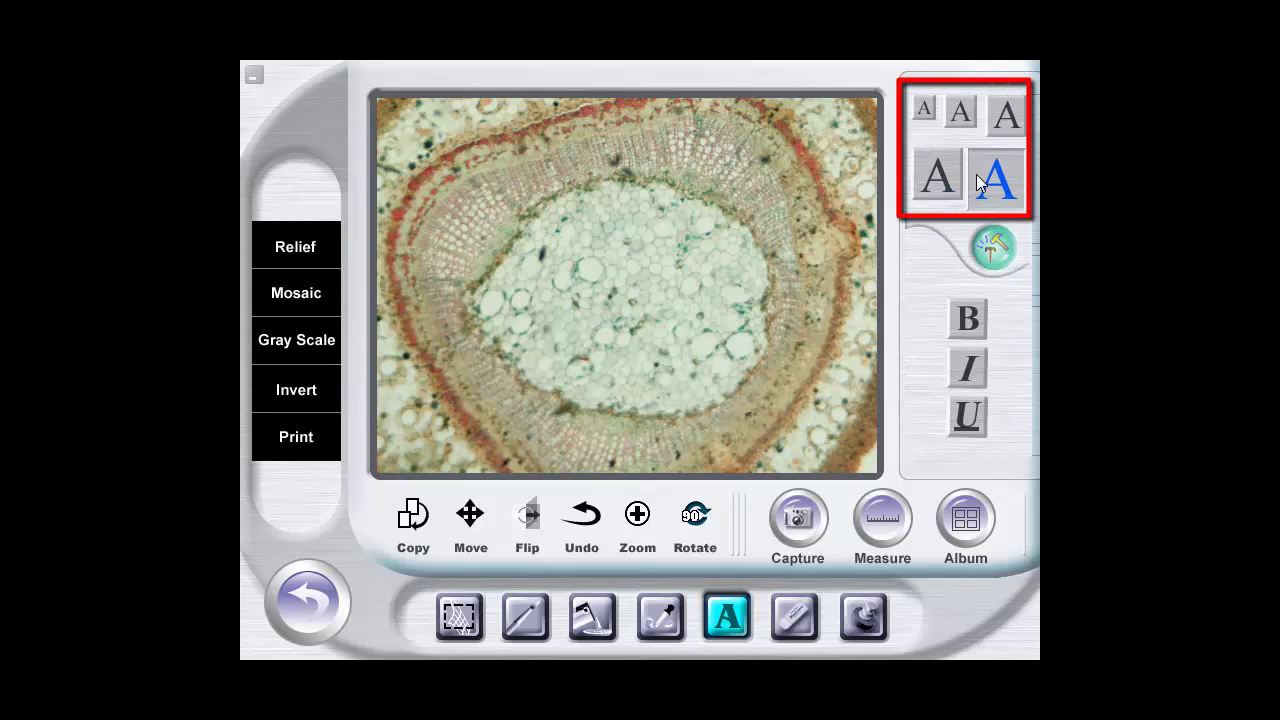
{"action": "left_click", "coordinate": [539, 299]}
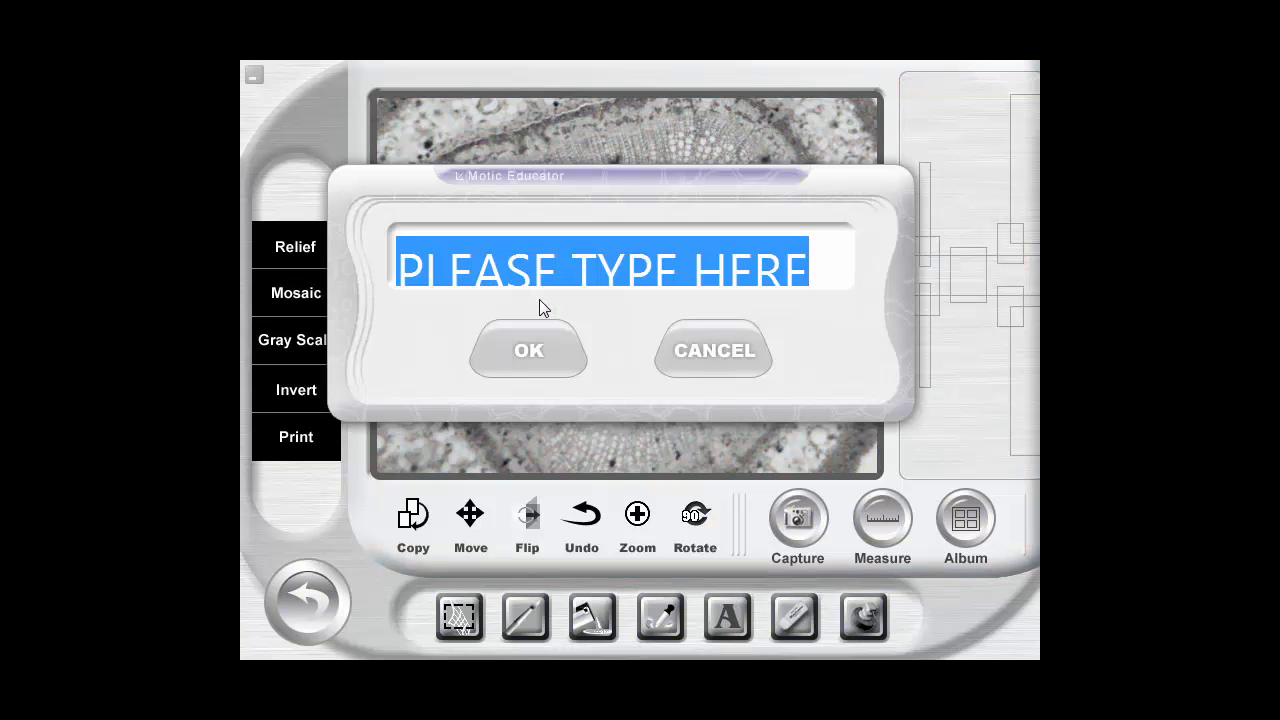
{"action": "type", "text": "Cell"}
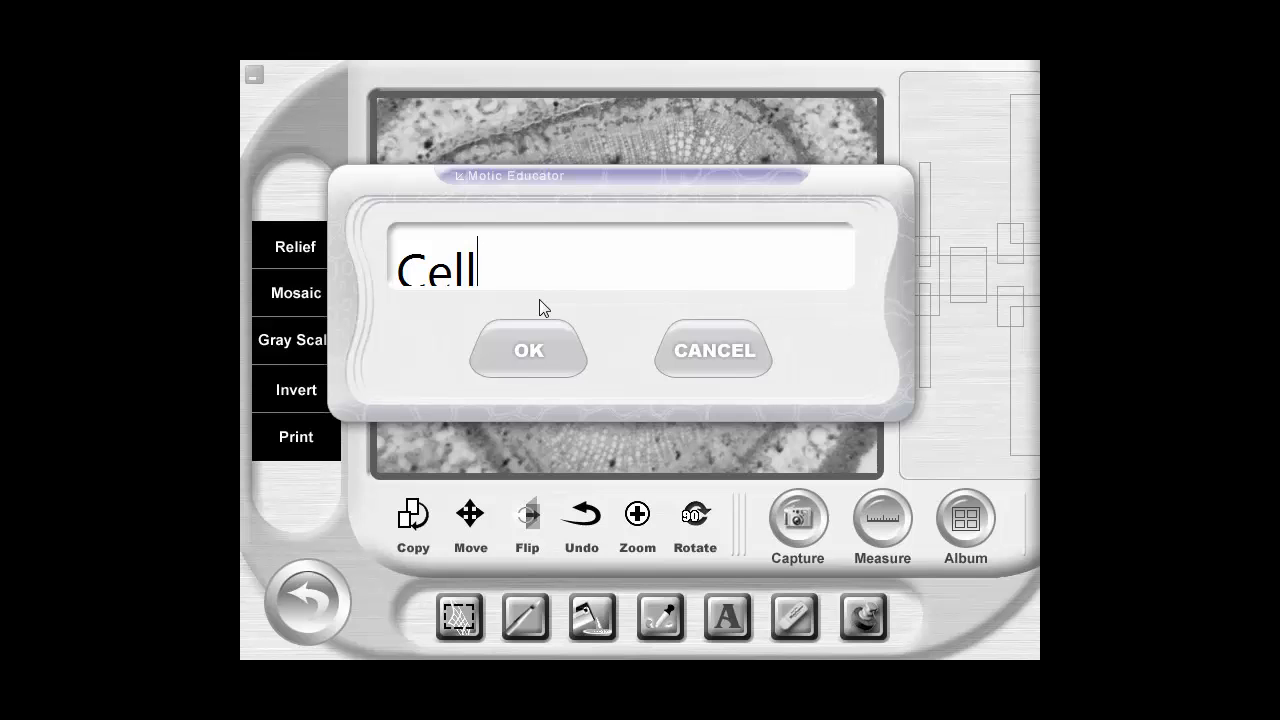
{"action": "left_click", "coordinate": [555, 364]}
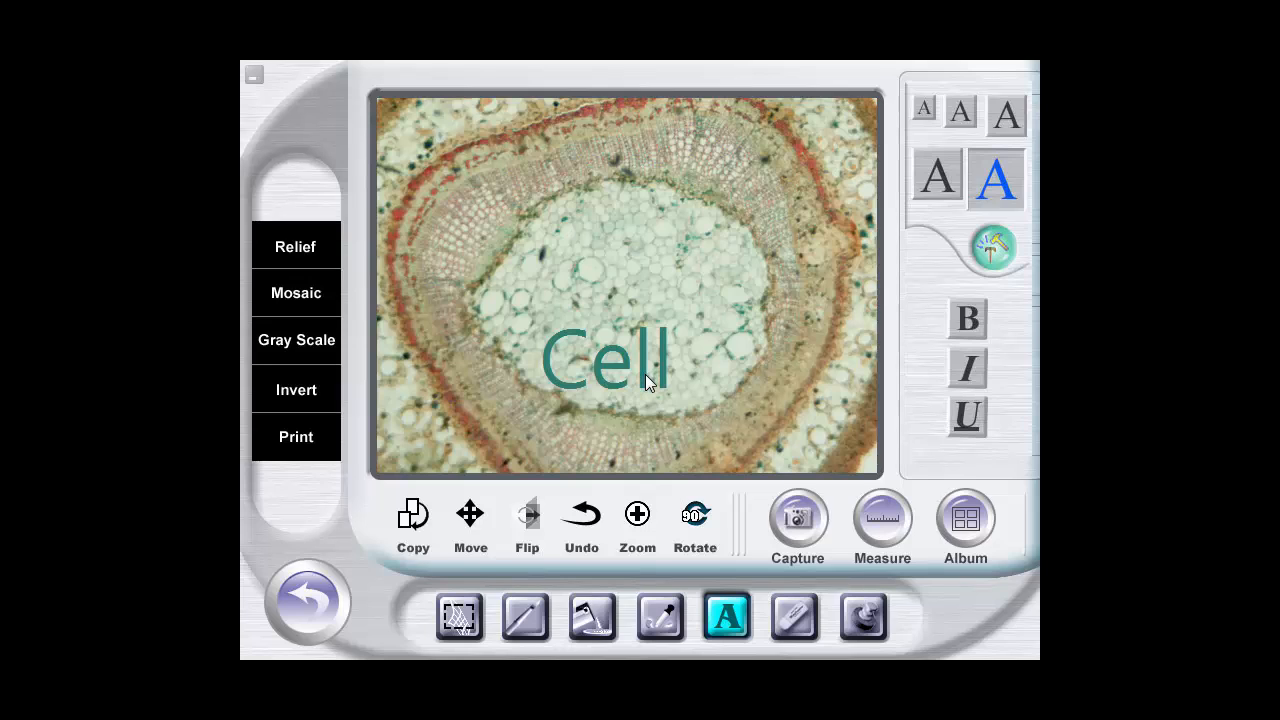
Erase the "Cell" text from the image, switching from the smallest to the largest round eraser
{"action": "left_click", "coordinate": [796, 620]}
{"action": "mouse_move", "coordinate": [686, 398]}
{"action": "left_mouse_down"}
{"action": "mouse_move", "coordinate": [641, 369]}
{"action": "mouse_move", "coordinate": [580, 357]}
{"action": "left_mouse_up"}
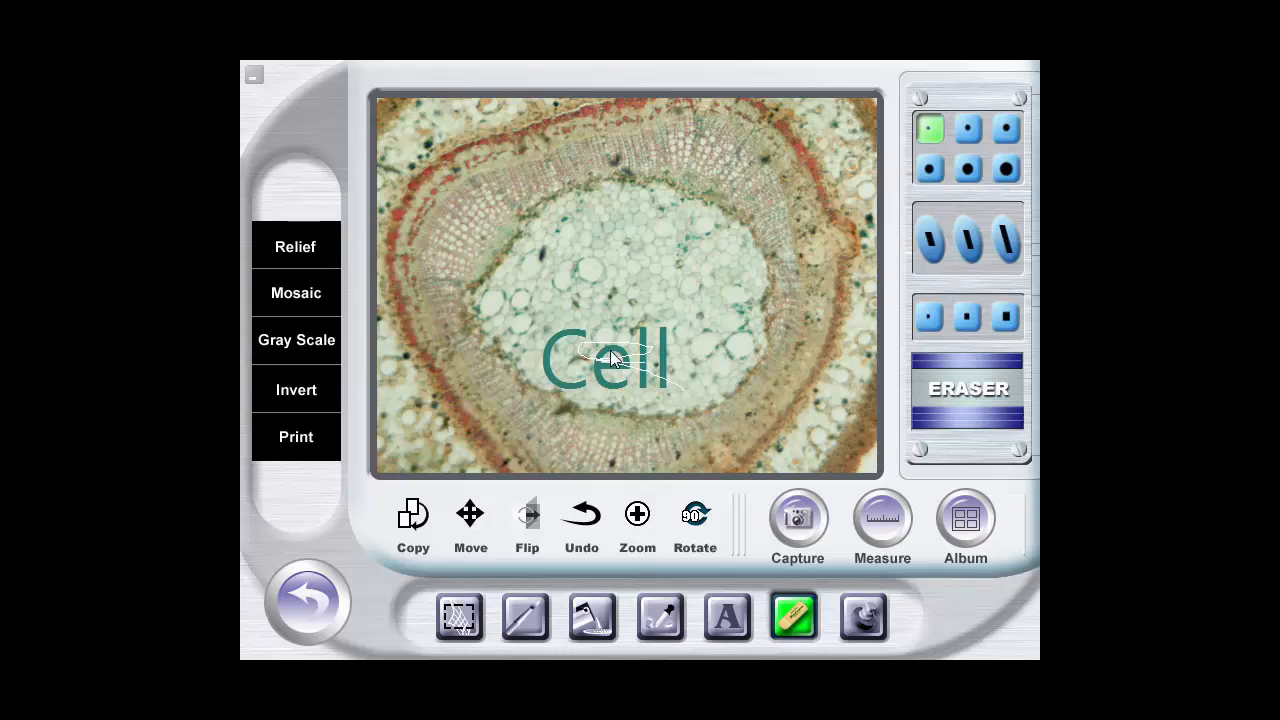
{"action": "left_click", "coordinate": [1007, 168]}
{"action": "mouse_move", "coordinate": [665, 386]}
{"action": "left_mouse_down"}
{"action": "mouse_move", "coordinate": [563, 391]}
{"action": "mouse_move", "coordinate": [586, 366]}
{"action": "mouse_move", "coordinate": [680, 360]}
{"action": "mouse_move", "coordinate": [567, 352]}
{"action": "left_mouse_up"}
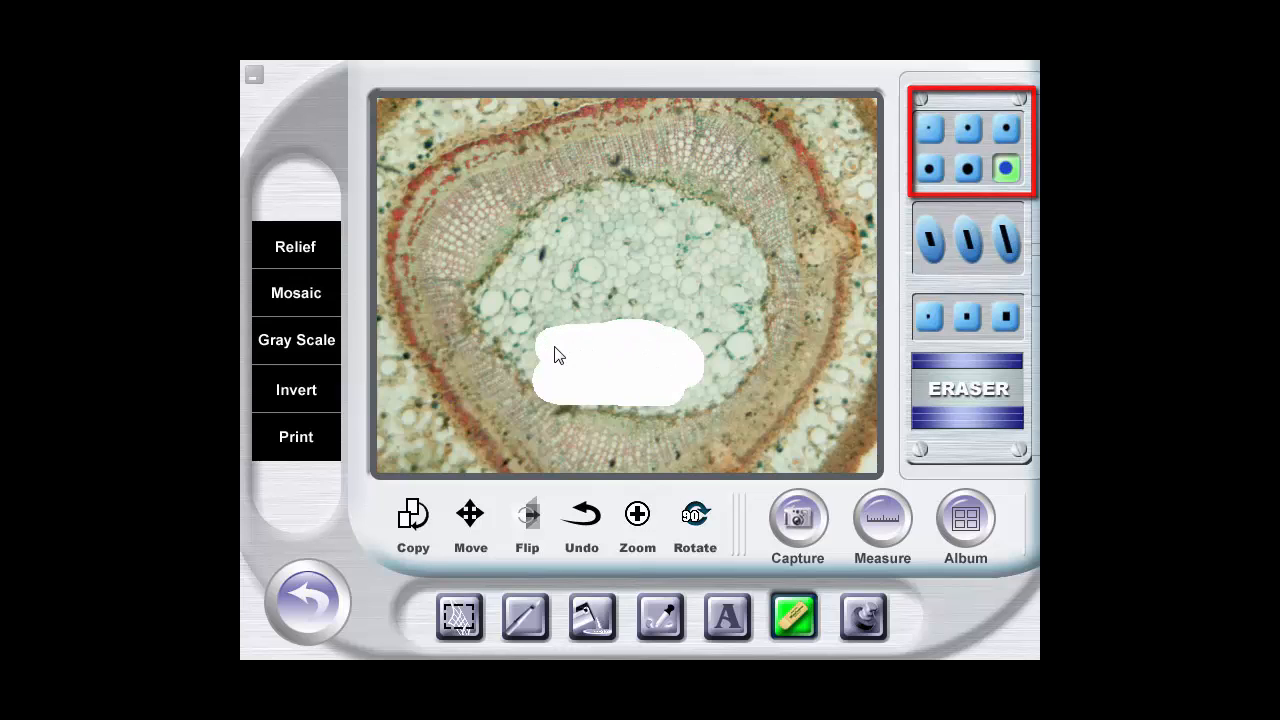
Undo the eraser strokes and the "Cell" text to restore the original specimen image
{"action": "left_click", "coordinate": [586, 517]}
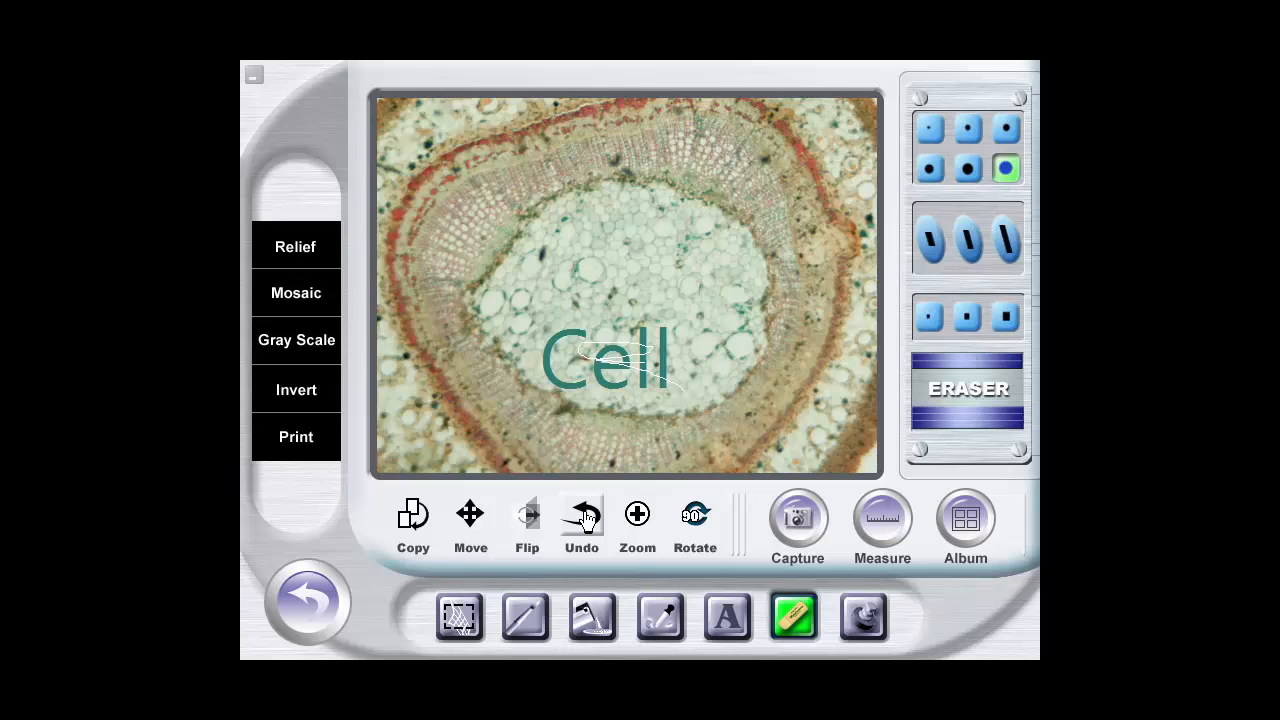
{"action": "left_click", "coordinate": [586, 517]}
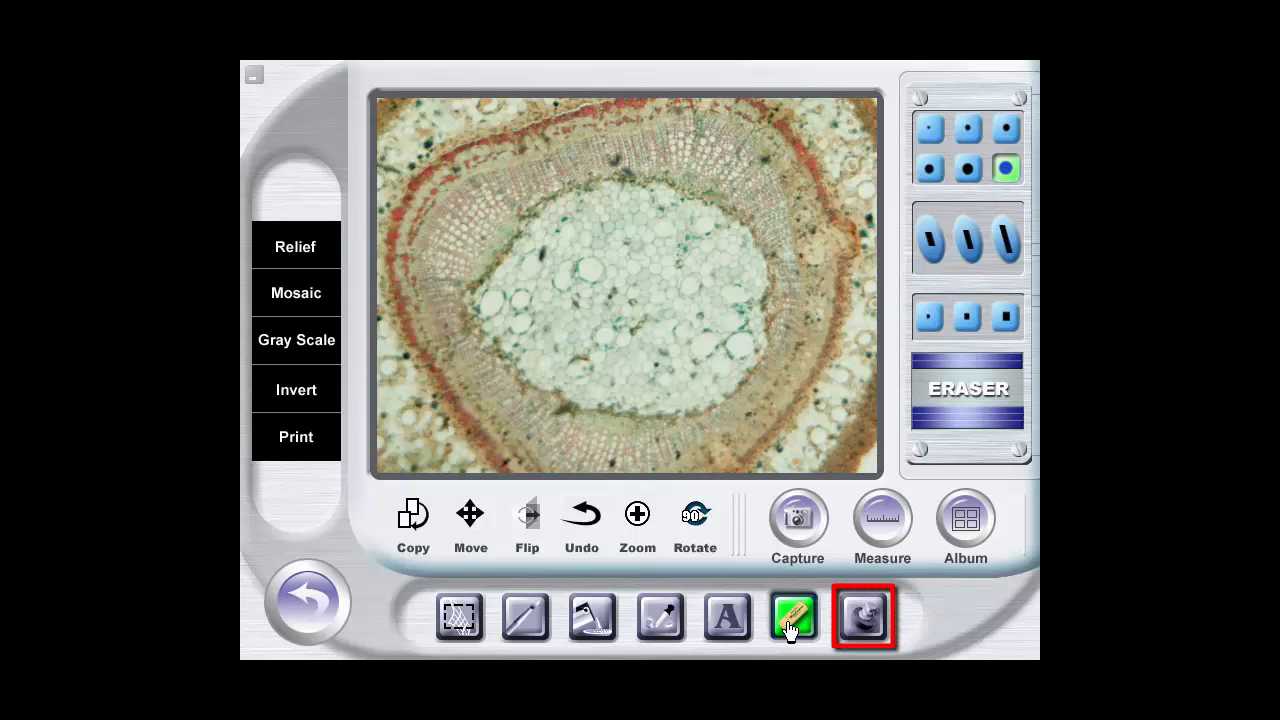
Stamp a yellow warning sign on the specimen's outer ring and a blue arrow and toolbox on its centre, and undo all three stamps
{"action": "left_click", "coordinate": [865, 620]}
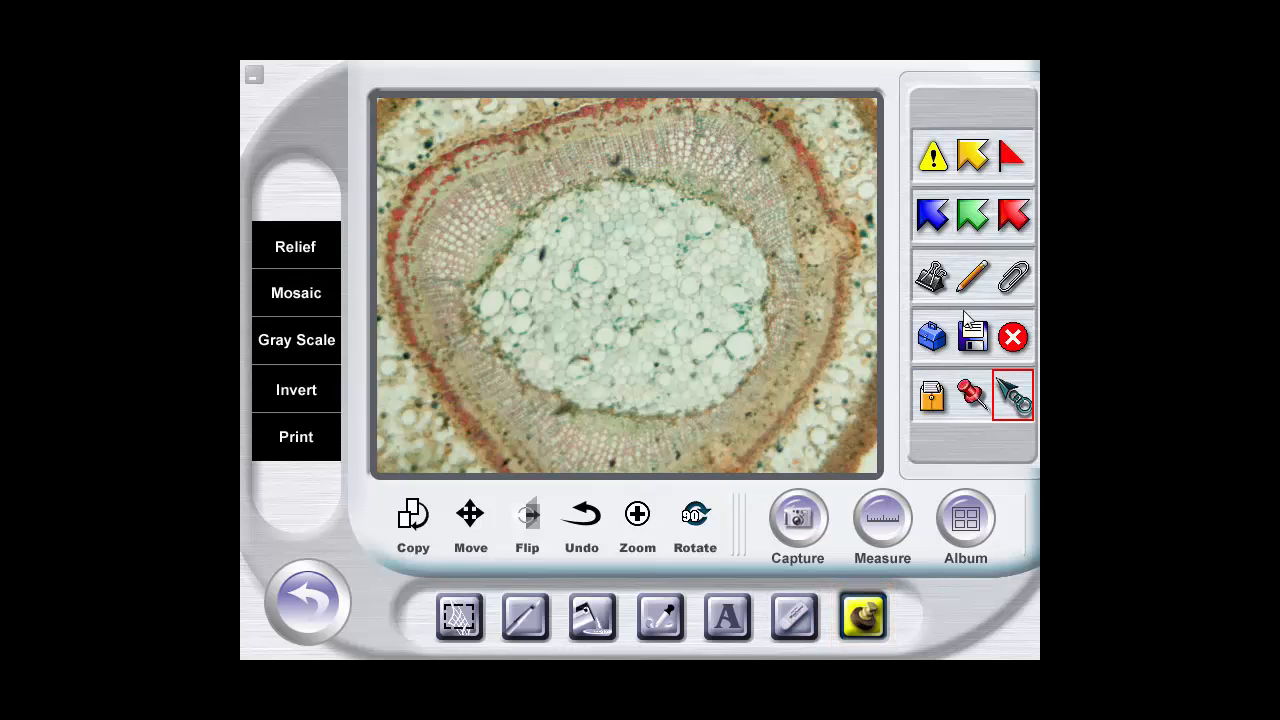
{"action": "left_click", "coordinate": [933, 156]}
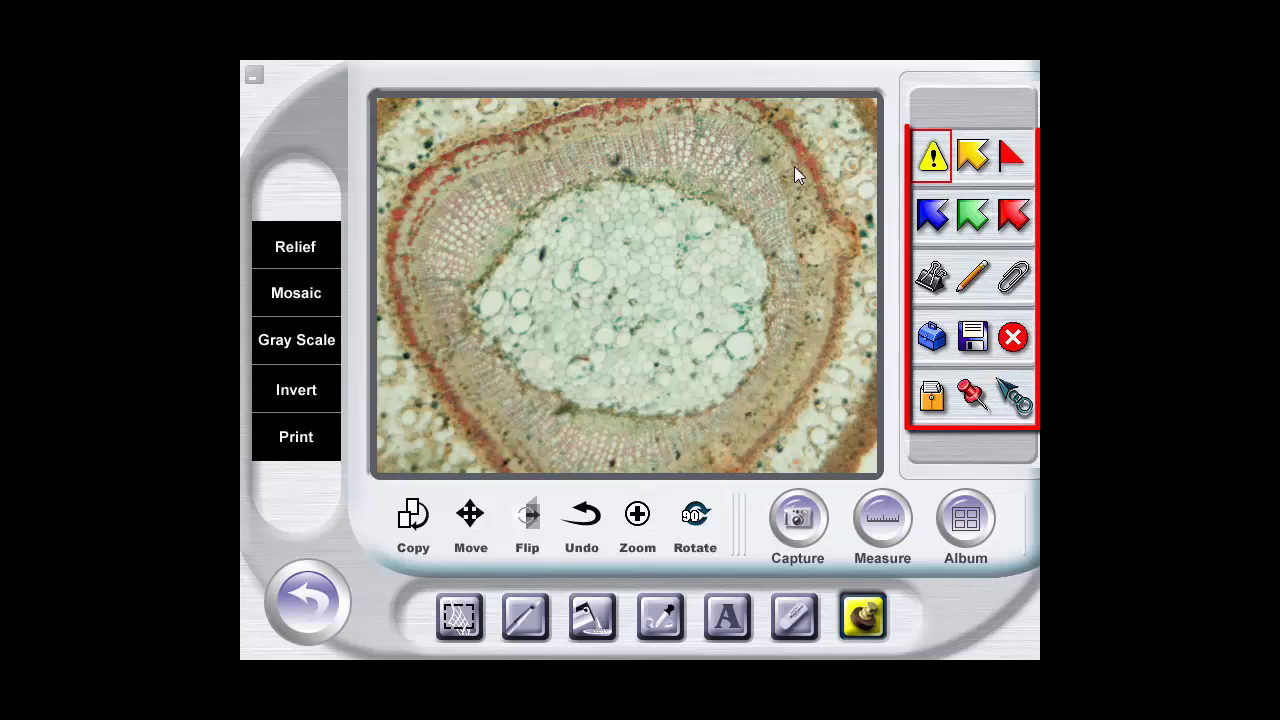
{"action": "left_click", "coordinate": [458, 172]}
{"action": "left_click", "coordinate": [932, 214]}
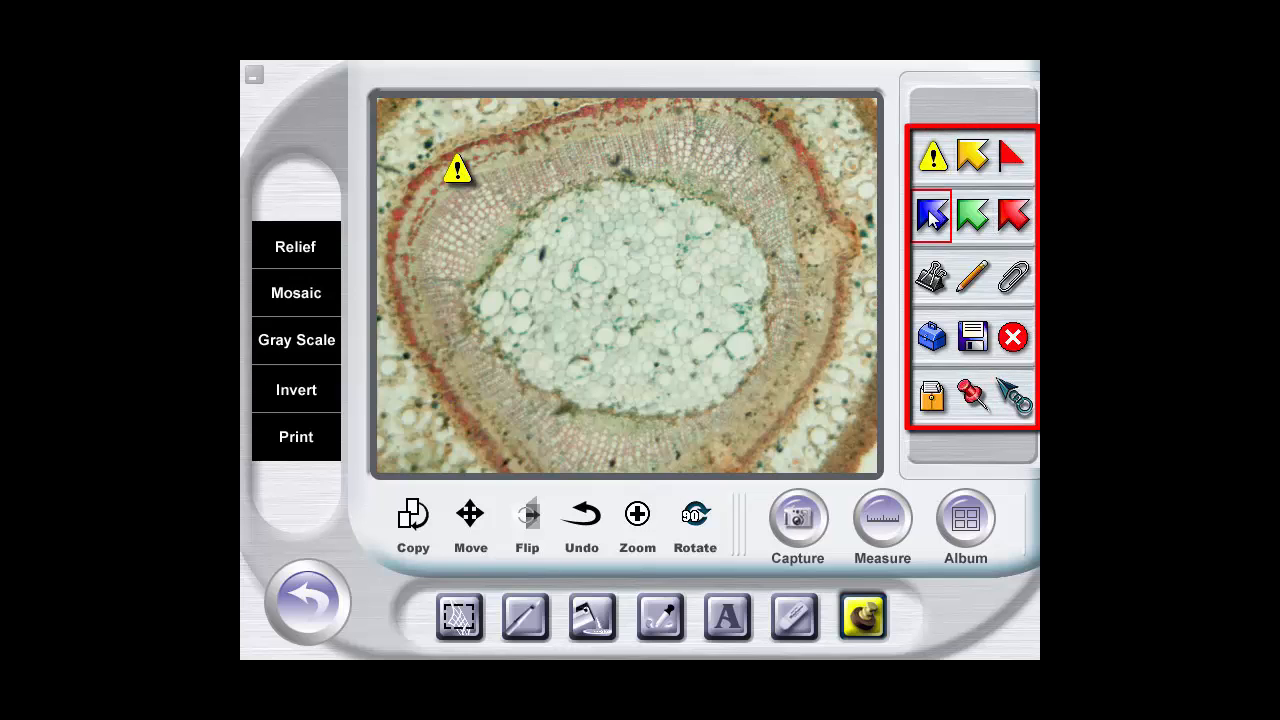
{"action": "left_click", "coordinate": [600, 238]}
{"action": "left_click", "coordinate": [932, 337]}
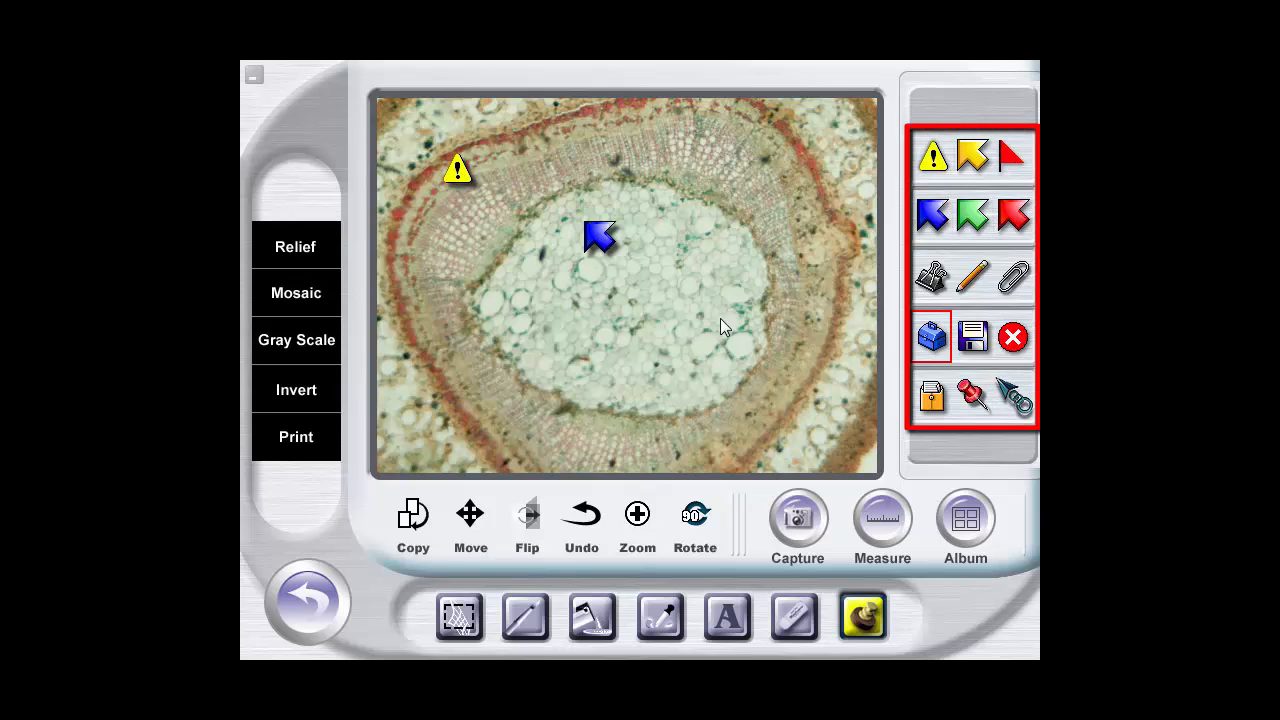
{"action": "left_click", "coordinate": [697, 298]}
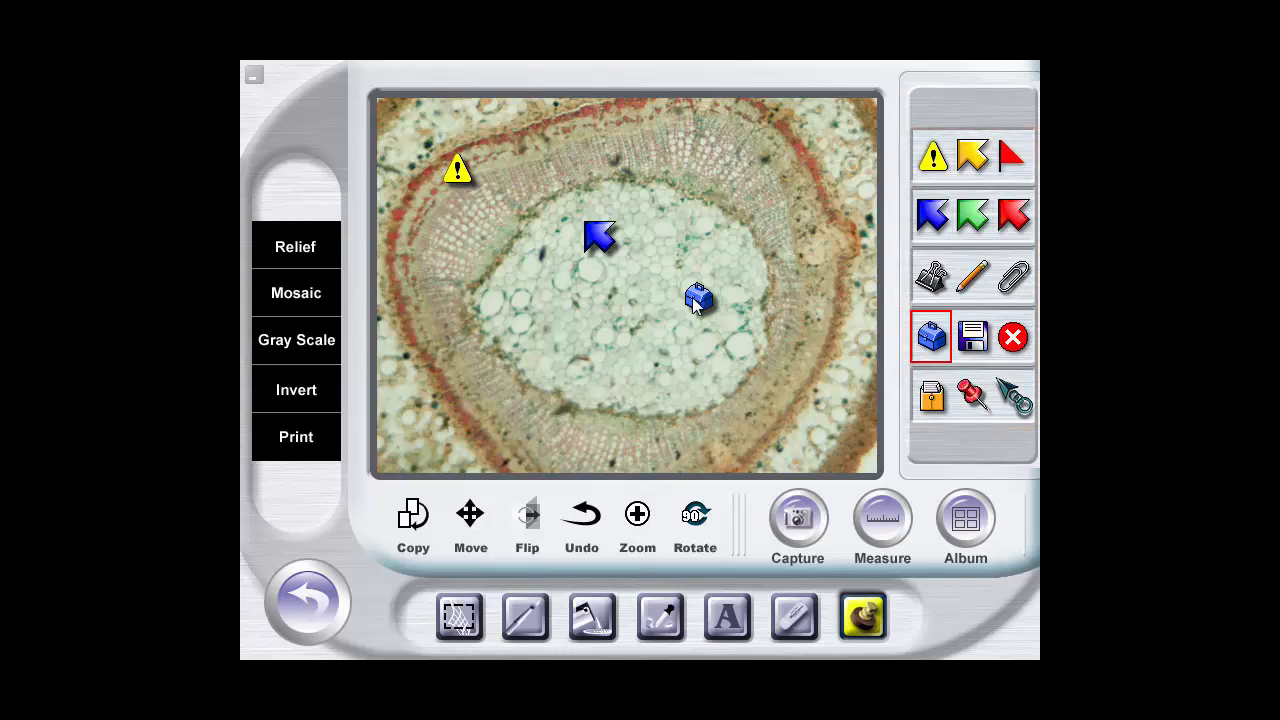
{"action": "left_click", "coordinate": [588, 517]}
{"action": "left_click", "coordinate": [588, 517]}
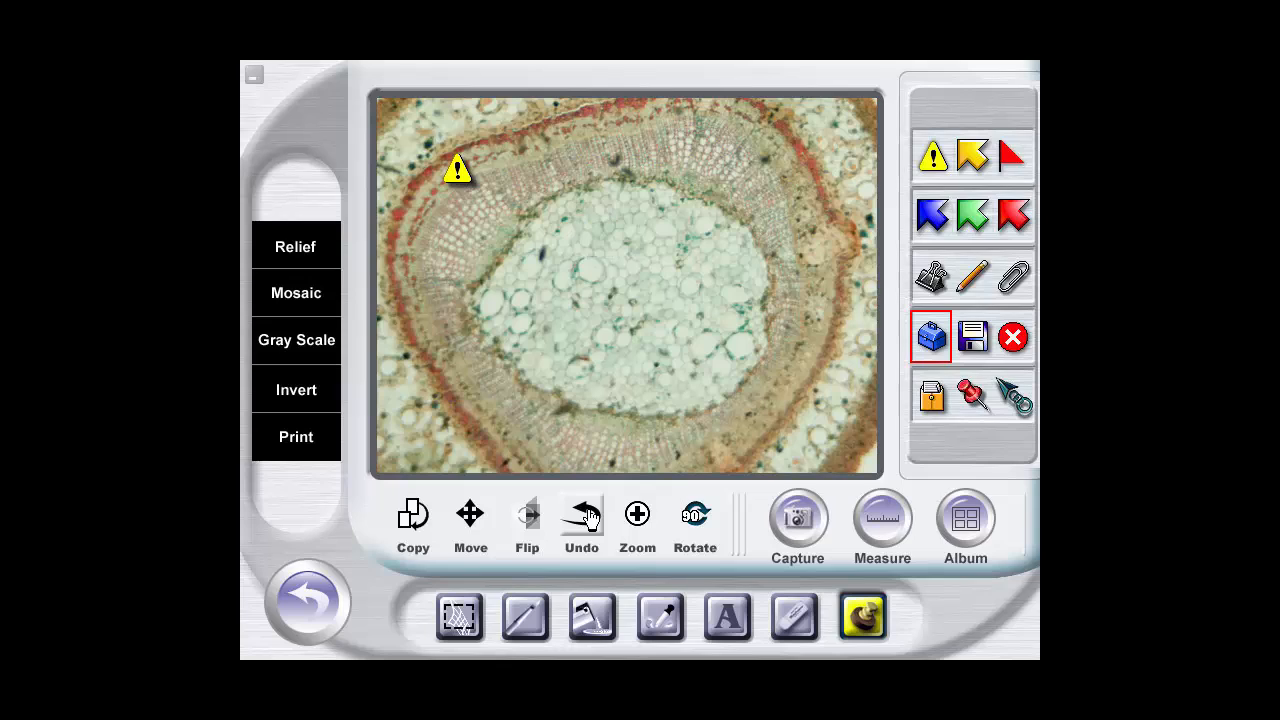
{"action": "left_click", "coordinate": [588, 517]}
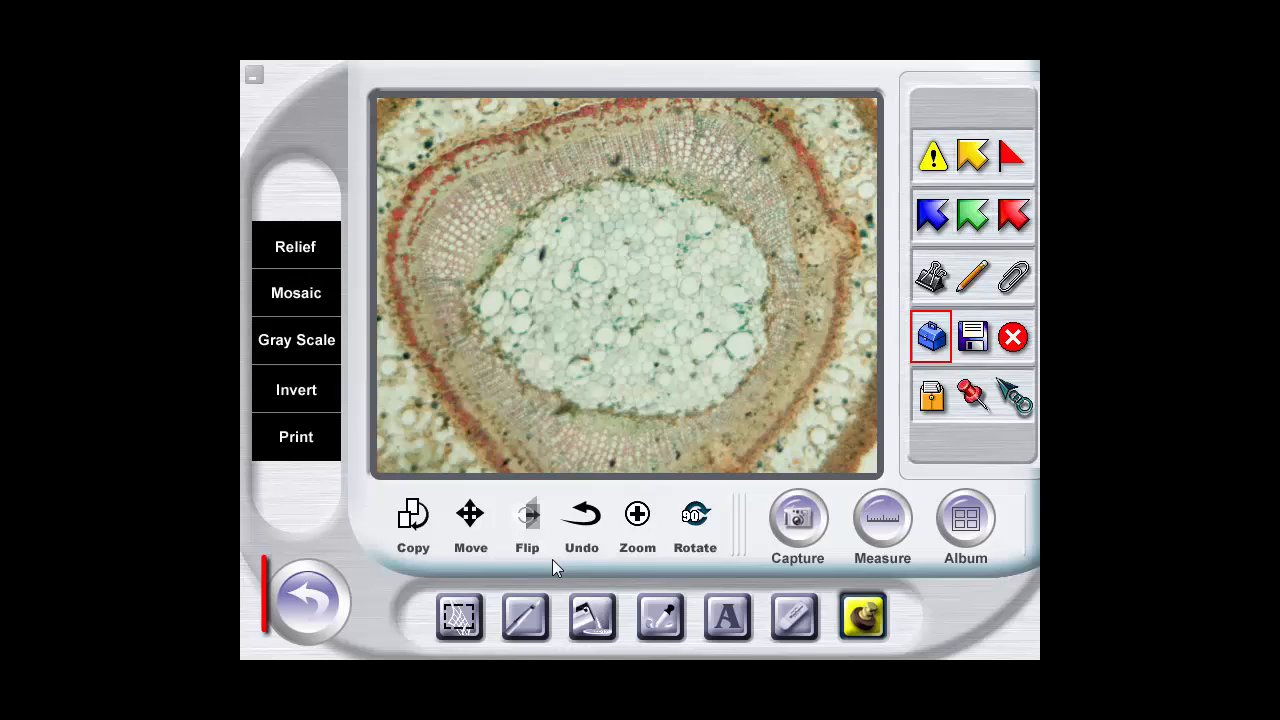
Leave the image editor for the Capture screen and set the video recording time to 5 seconds
{"action": "left_click", "coordinate": [320, 612]}
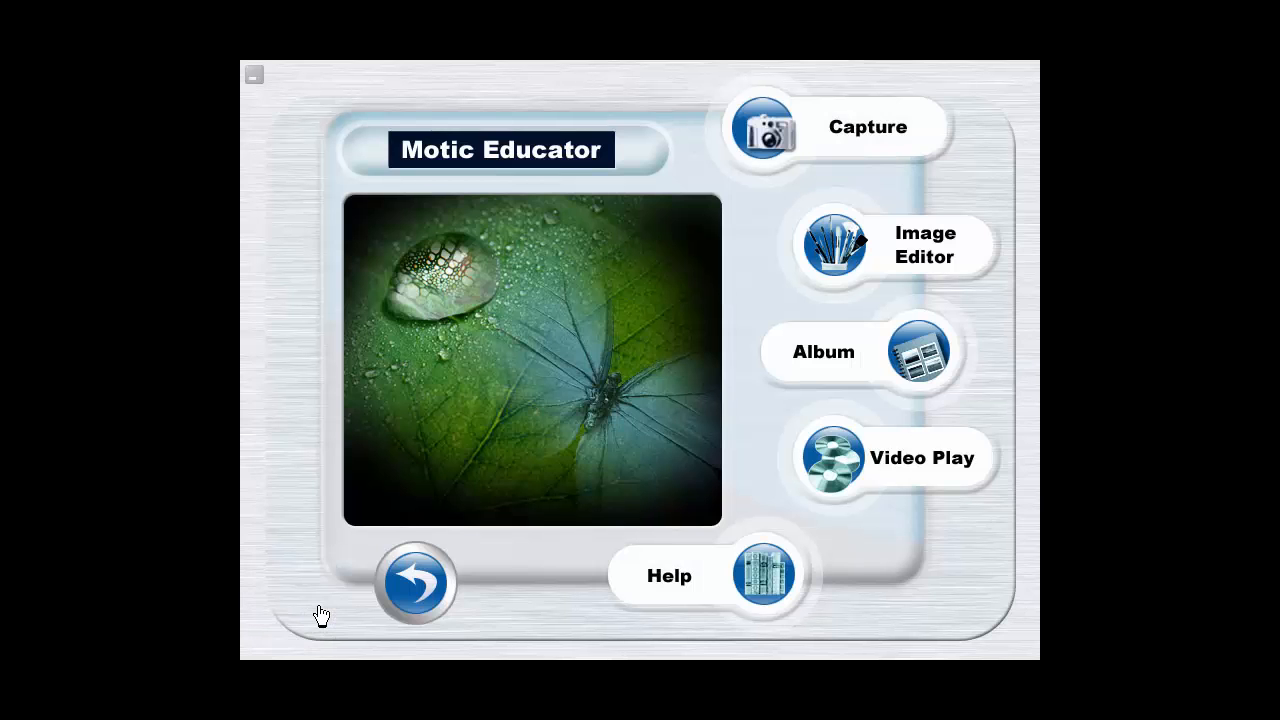
{"action": "left_click", "coordinate": [776, 137]}
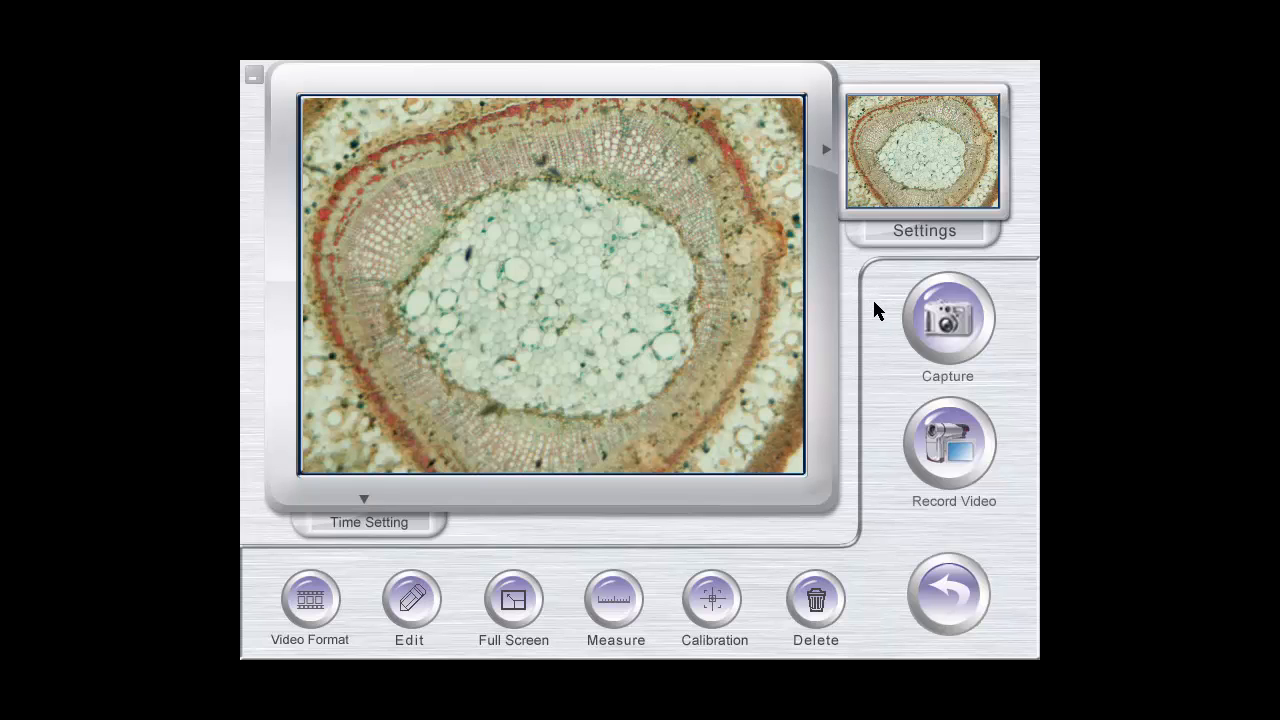
{"action": "left_click", "coordinate": [385, 526]}
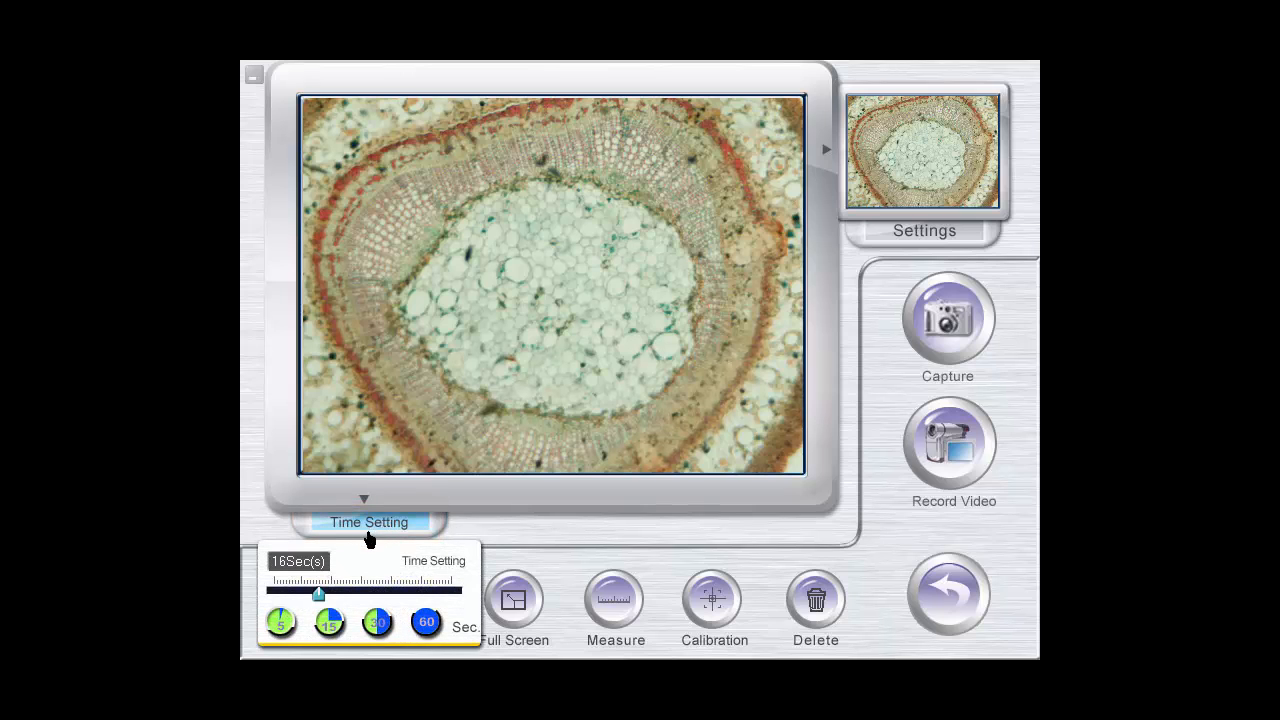
{"action": "left_click", "coordinate": [281, 624]}
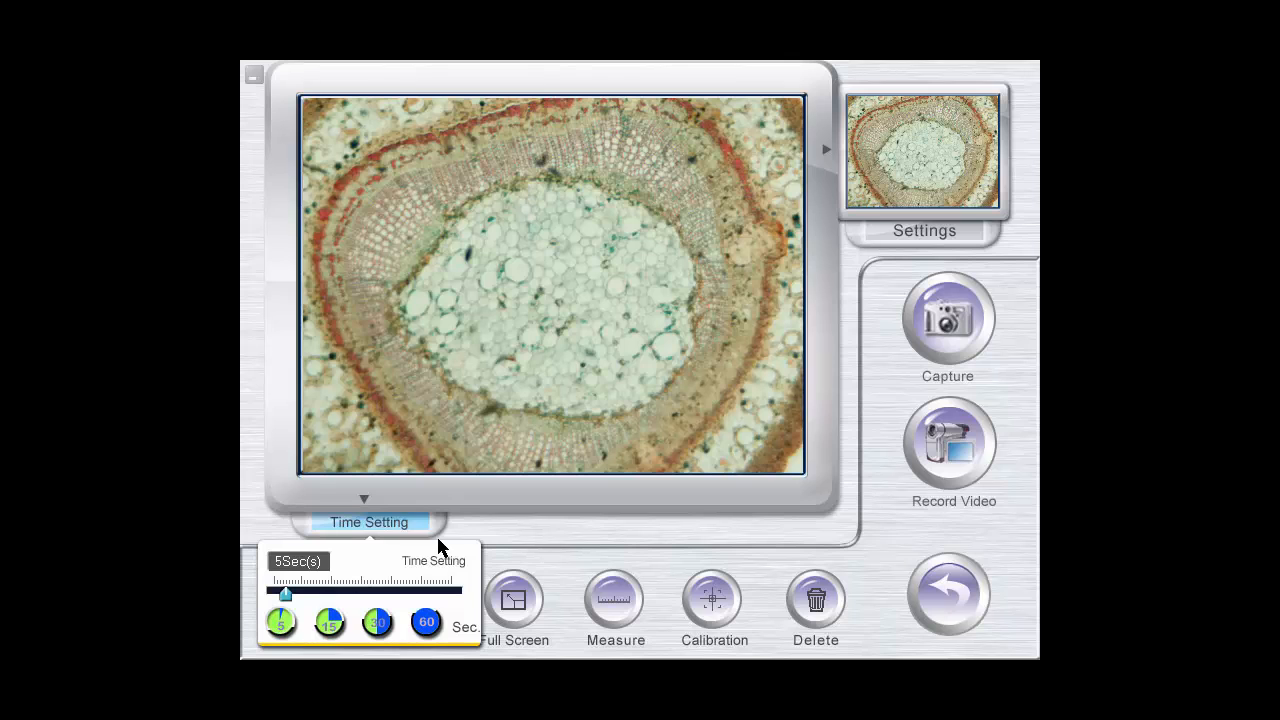
Record a video of the live specimen in AVI format under the file name "Video 1"
{"action": "left_click", "coordinate": [940, 453]}
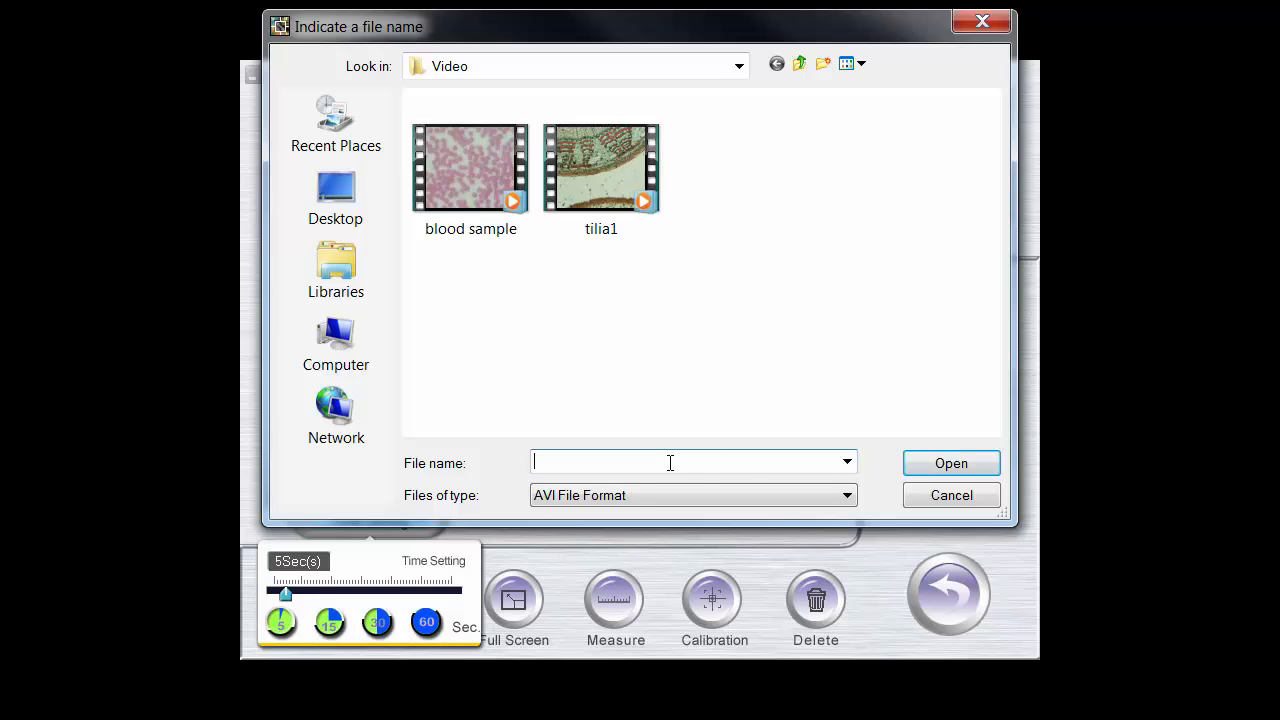
{"action": "type", "text": "Video 1"}
{"action": "left_click", "coordinate": [940, 464]}
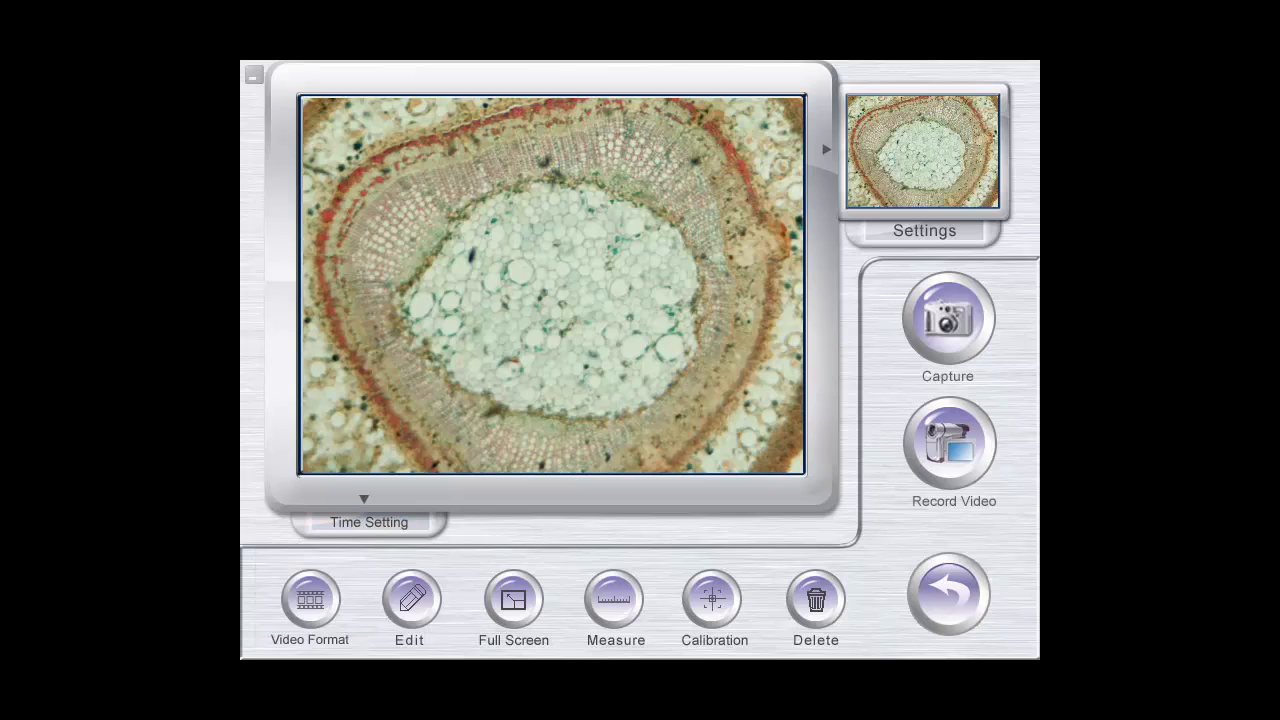
Minimize Motic Educator from its main screen and open the Motic Educator folder within the user's profile on the C: drive in Windows Explorer
{"action": "left_click", "coordinate": [945, 598]}
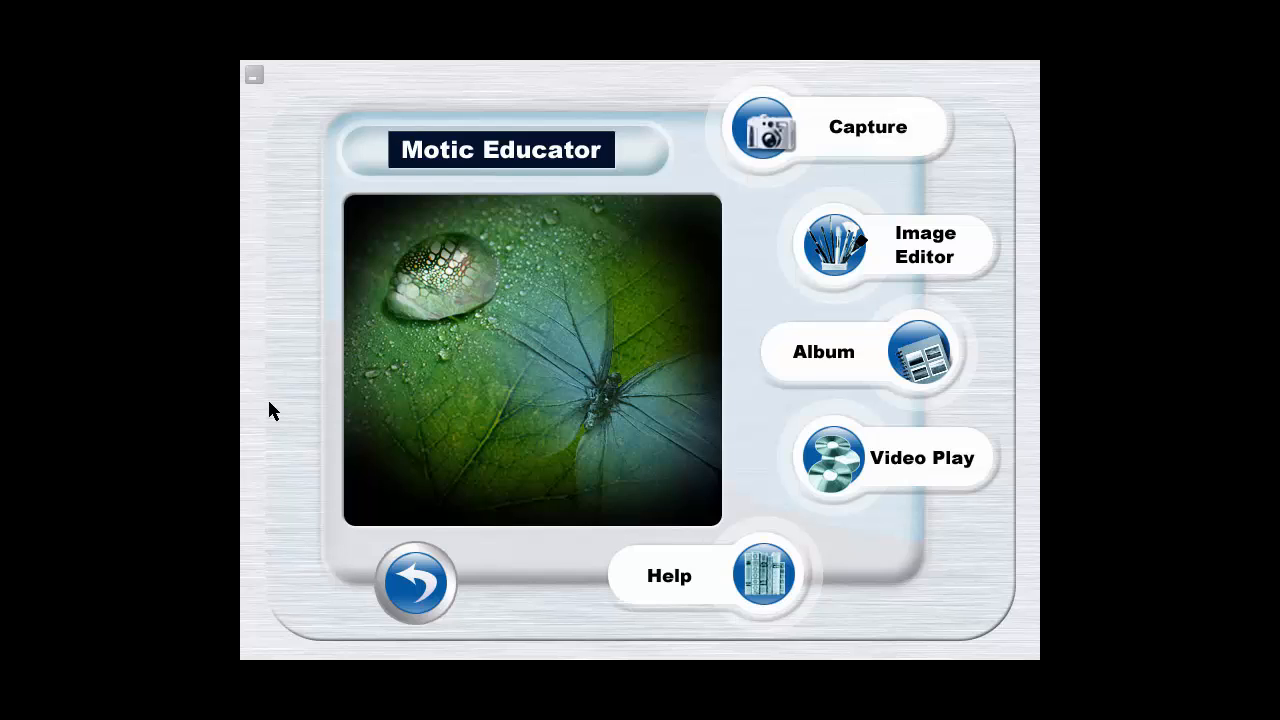
{"action": "left_click", "coordinate": [254, 75]}
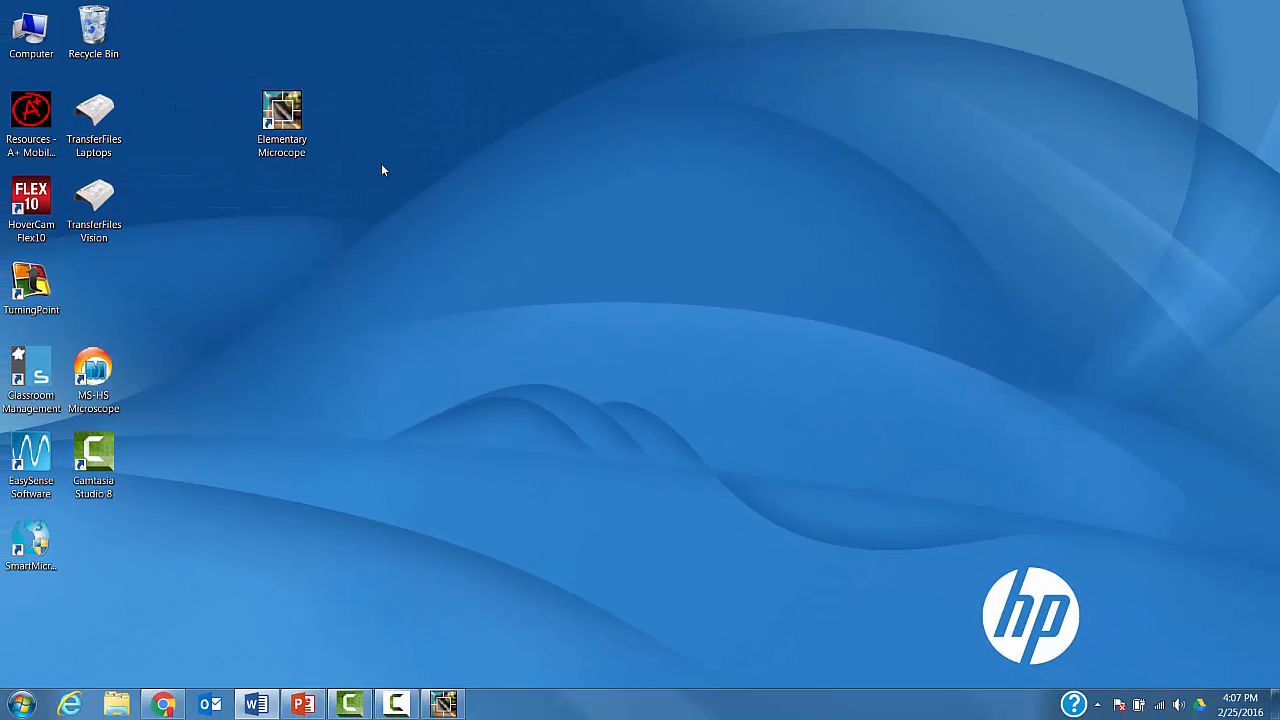
{"action": "double_click", "coordinate": [40, 27]}
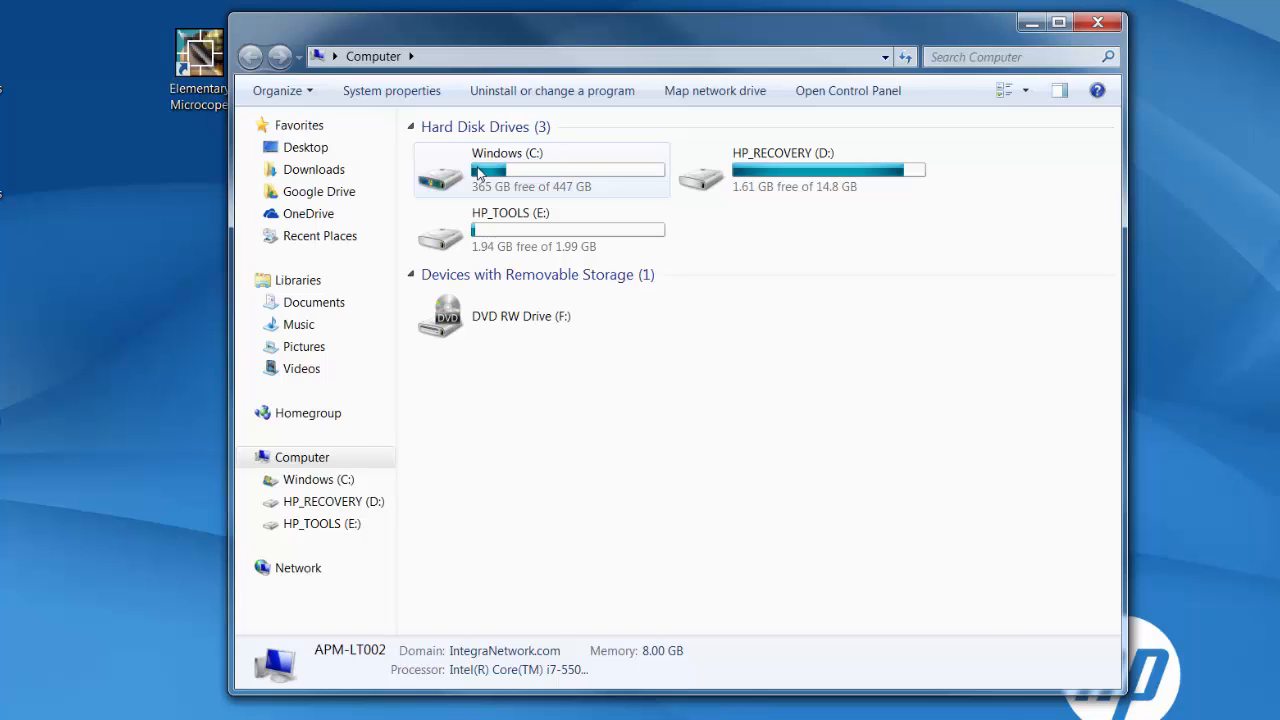
{"action": "double_click", "coordinate": [478, 173]}
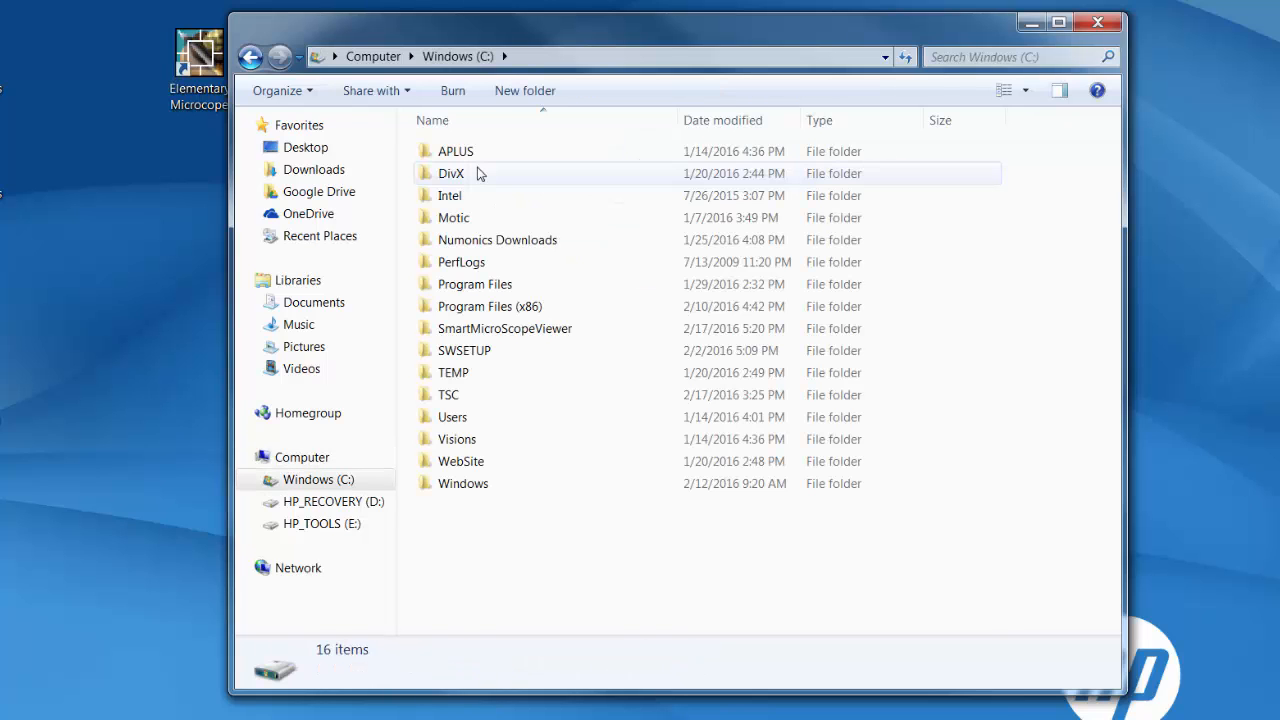
{"action": "double_click", "coordinate": [455, 420]}
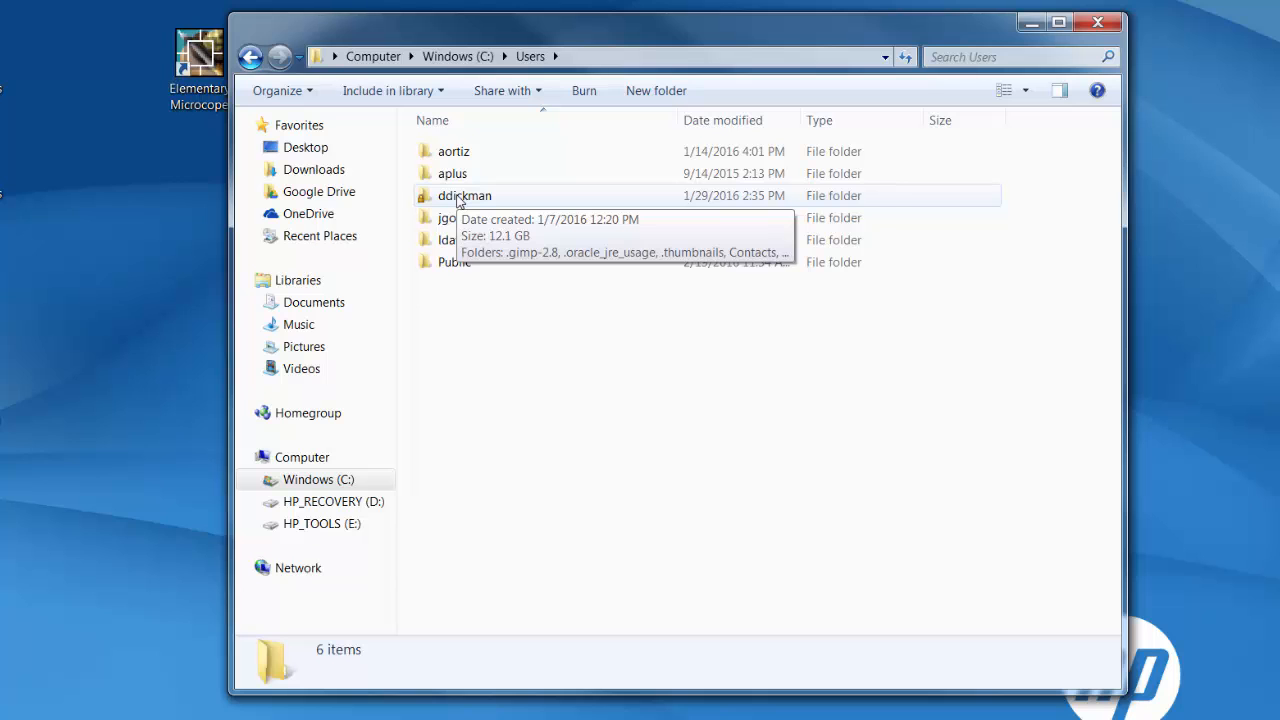
{"action": "double_click", "coordinate": [460, 197]}
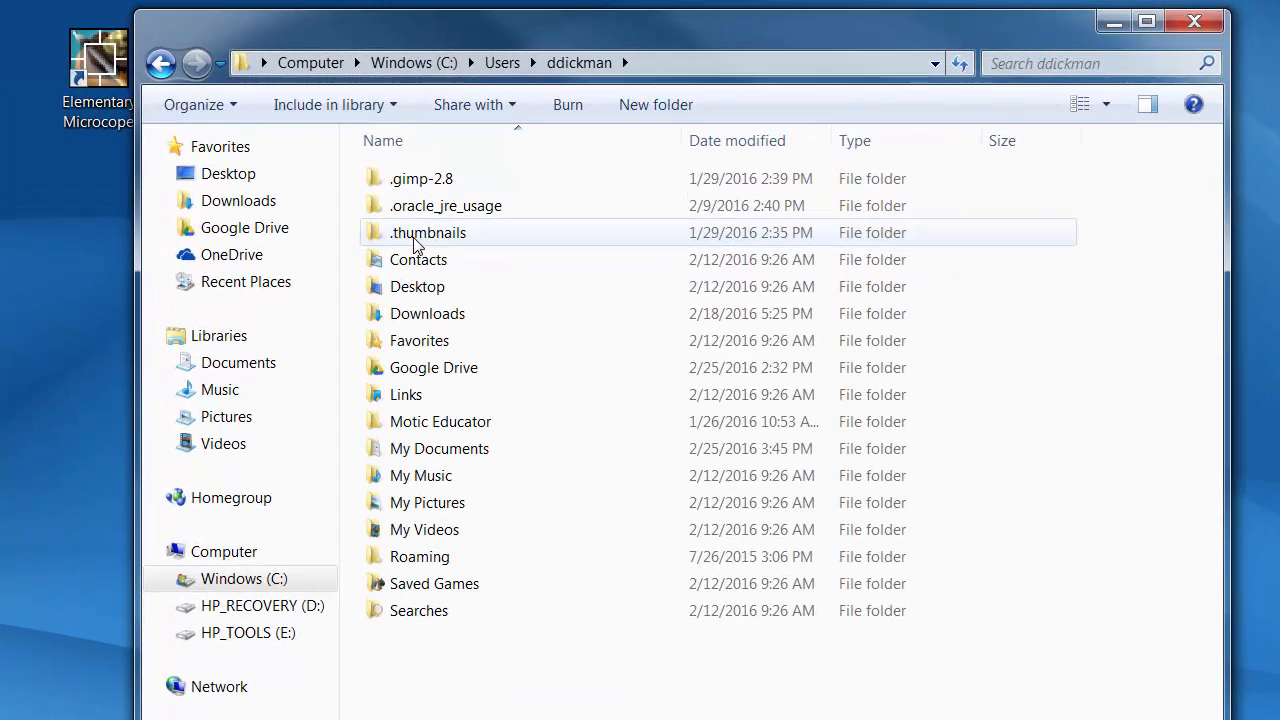
{"action": "double_click", "coordinate": [455, 428]}
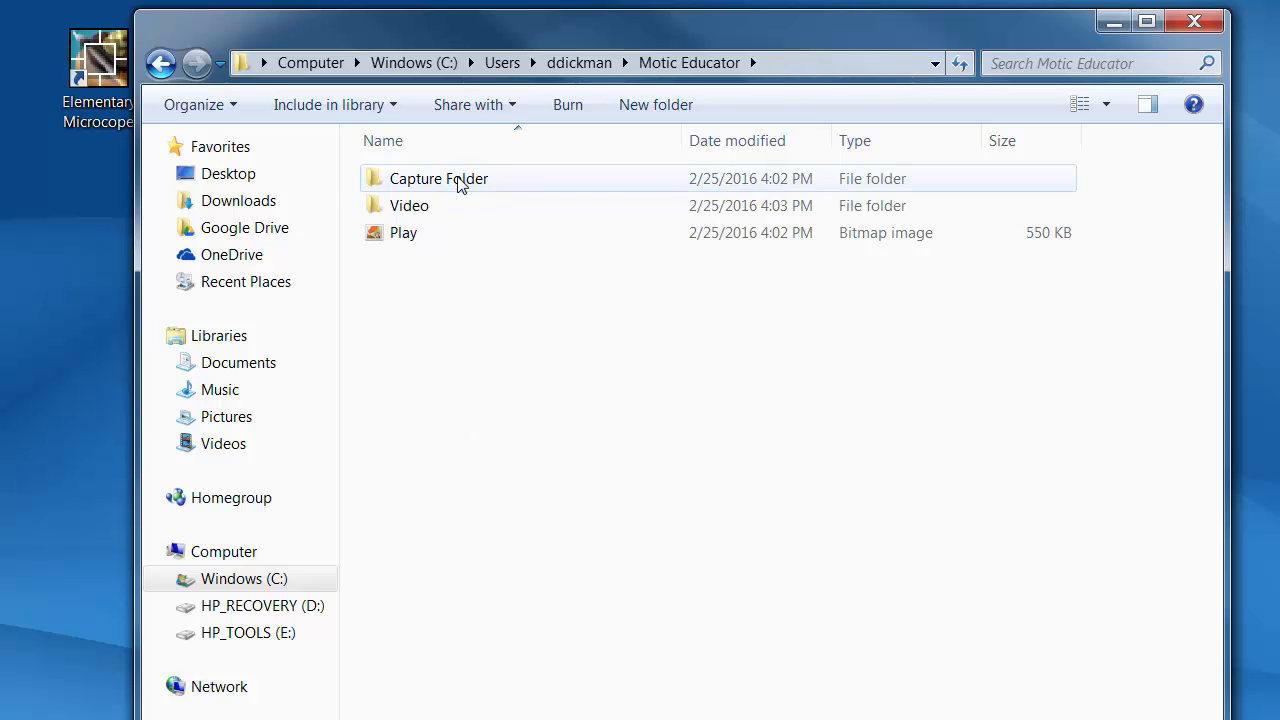
Look through the saved images in Capture Folder and the recorded clips in the Video folder
{"action": "double_click", "coordinate": [458, 178]}
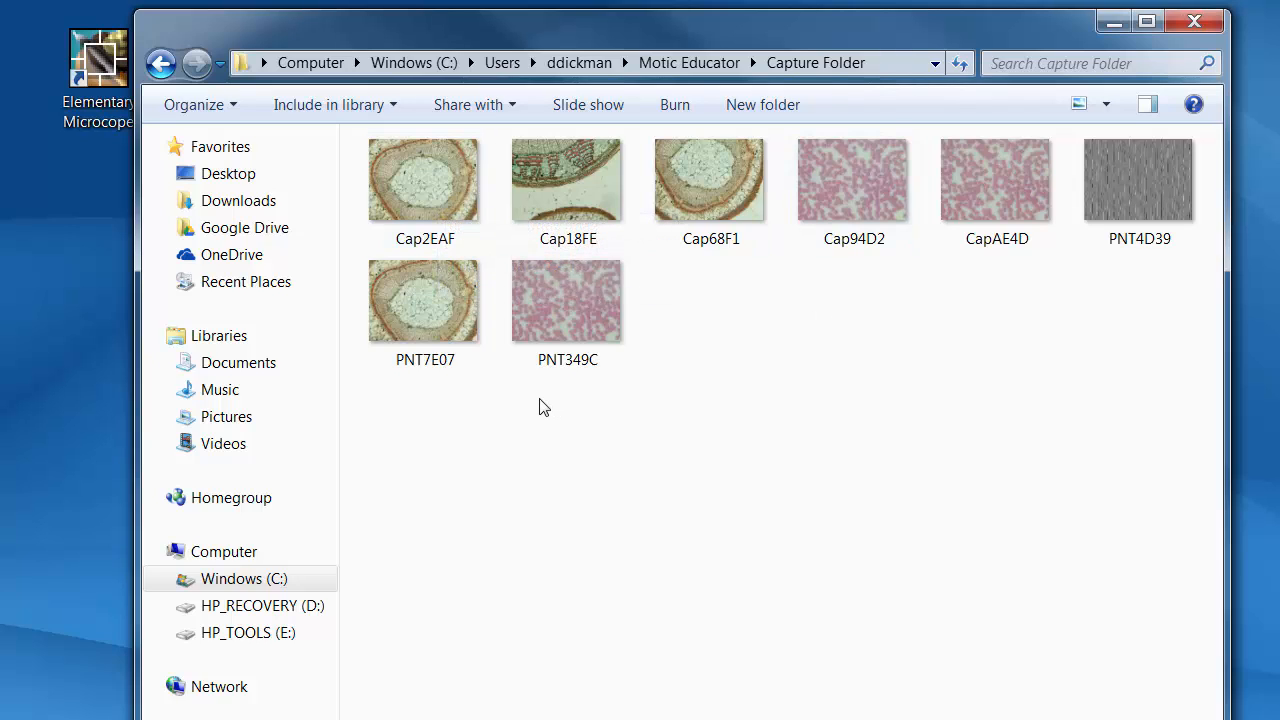
{"action": "left_click", "coordinate": [705, 63]}
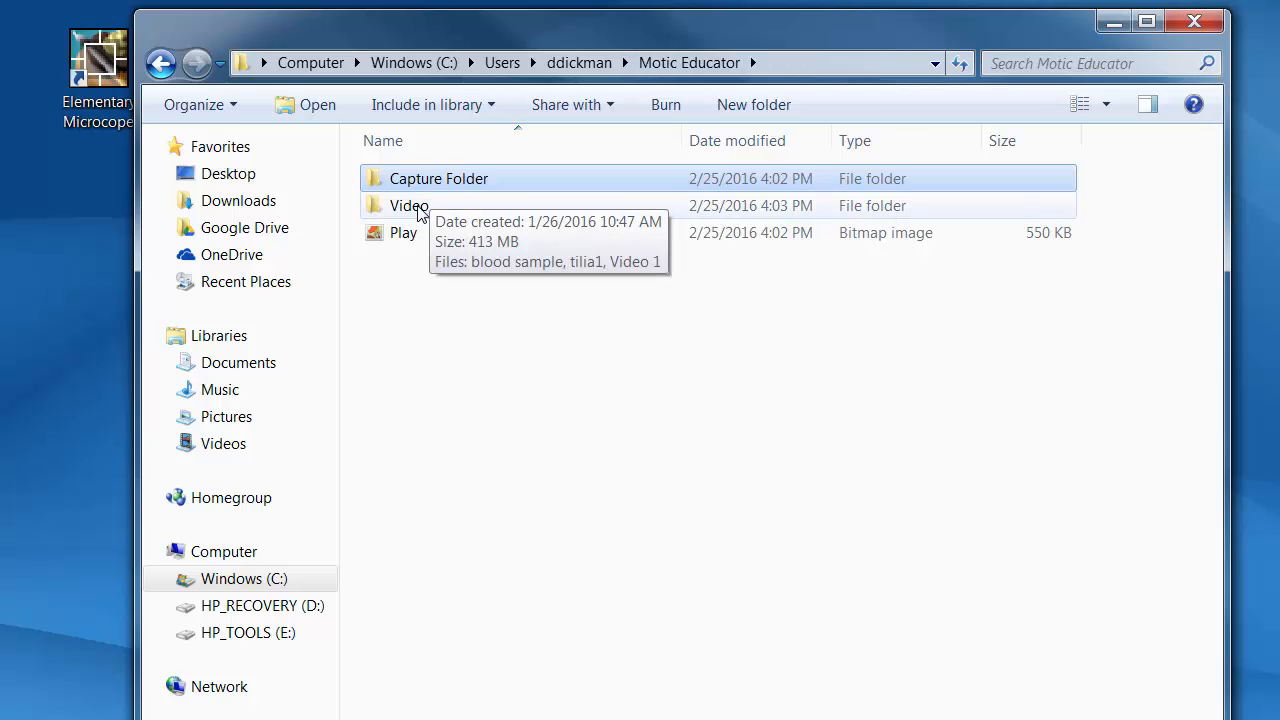
{"action": "double_click", "coordinate": [417, 205]}
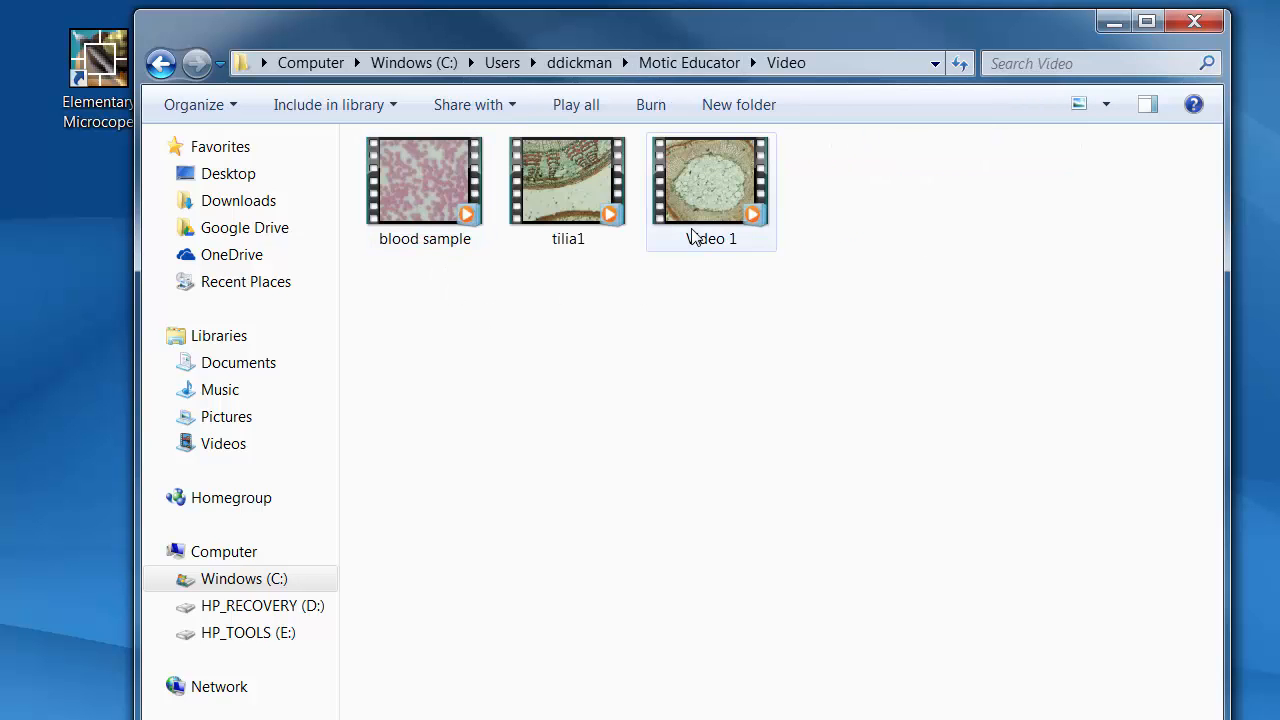